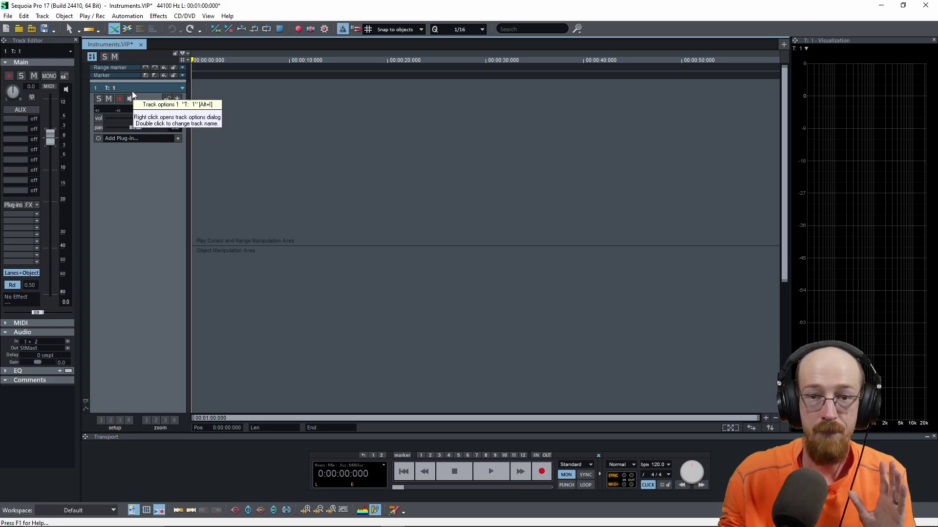
- Load DN-e1 from the MAGIX Synth folder onto track T: 1 and move its editor right
left_click(137, 140)
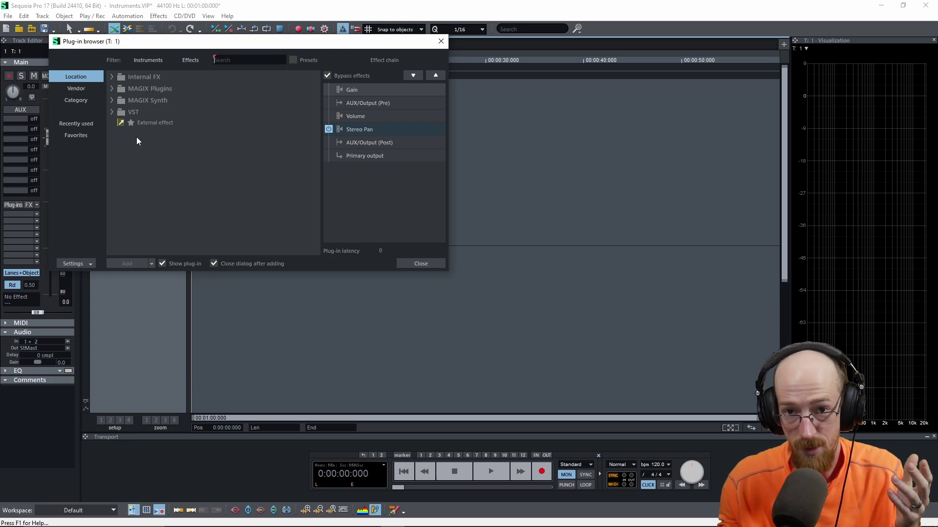
left_click(113, 100)
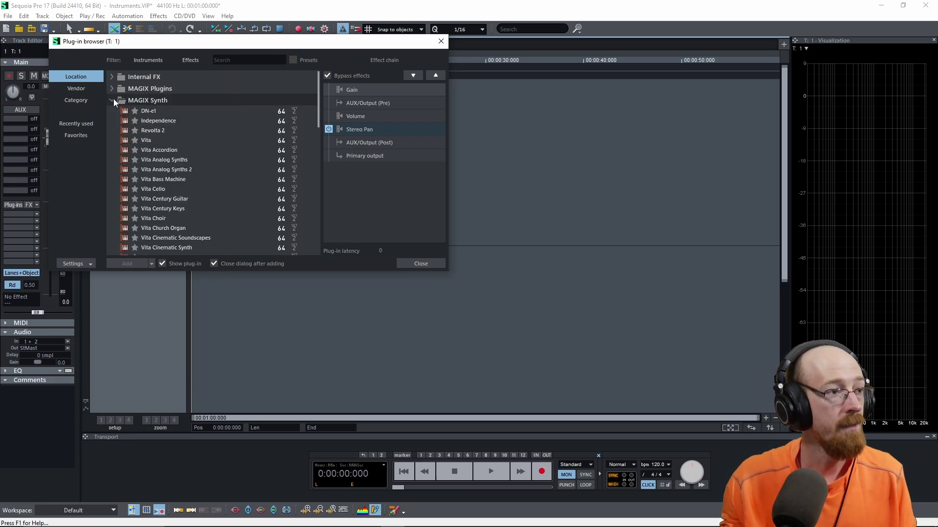
double_click(155, 112)
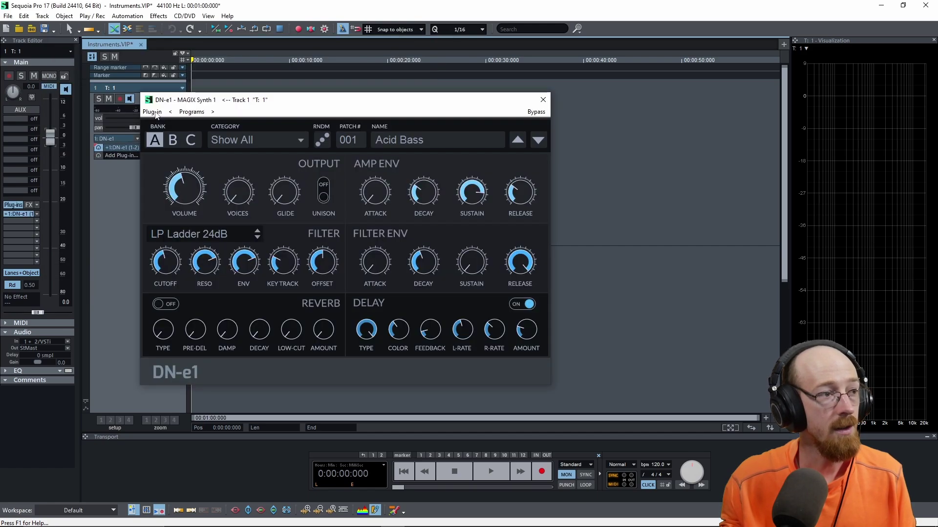
left_click_drag(271, 96, 430, 92)
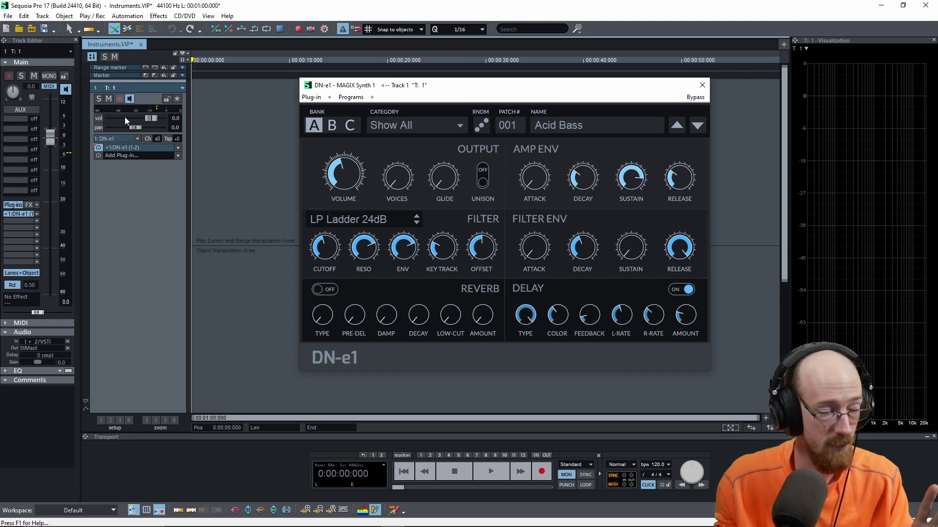
- Hide and reshow the Track Editor panel, then close the DN-e1 editor window
left_click(152, 250)
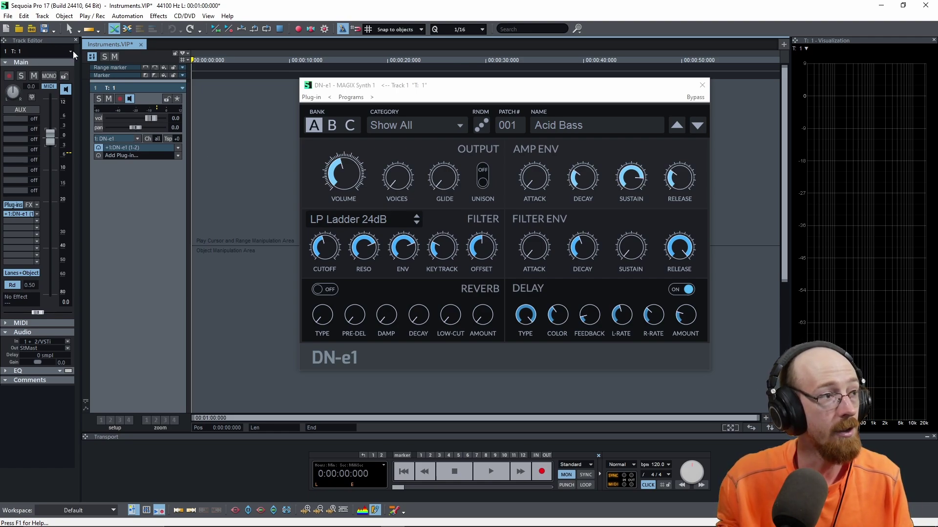
left_click(92, 57)
left_click(10, 57)
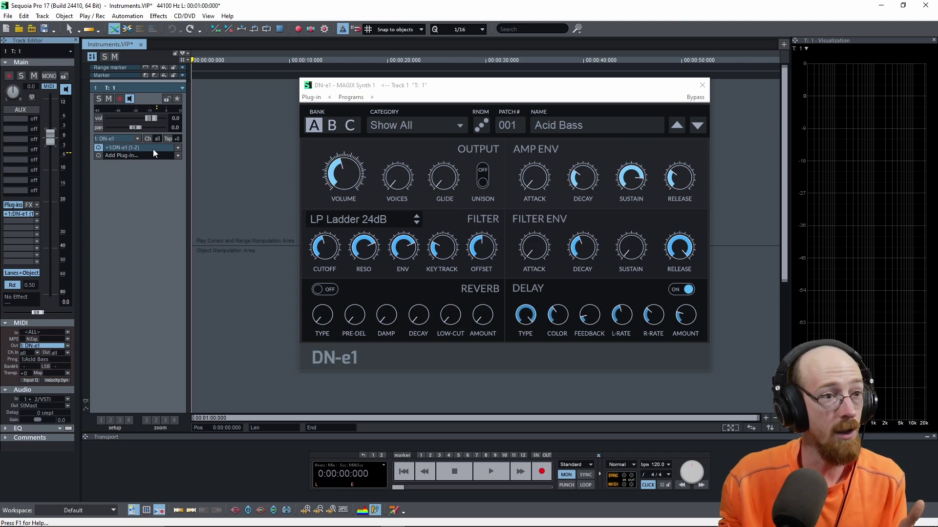
left_click(300, 166)
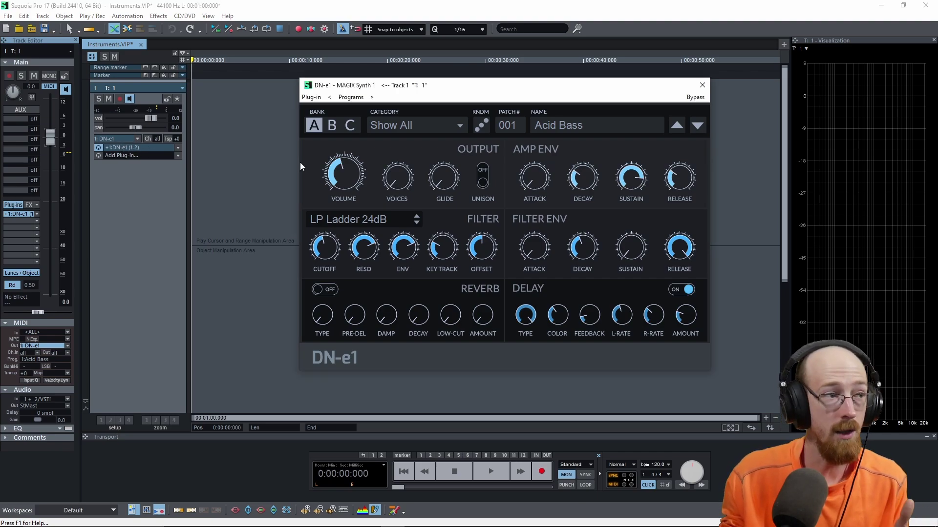
left_click(703, 86)
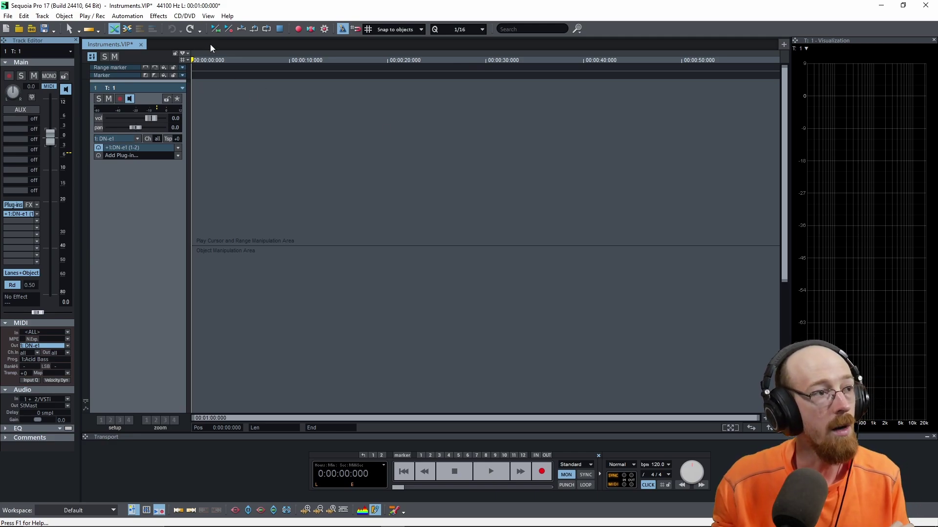
- Dock the VST Instruments Manager from View > Manager, showing DN-e1 on T: 1
left_click(207, 16)
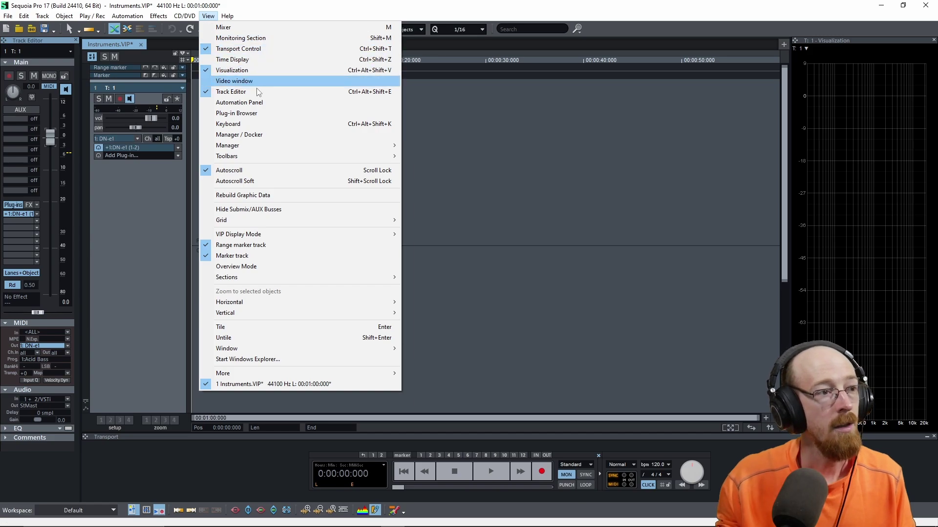
mouse_move(271, 145)
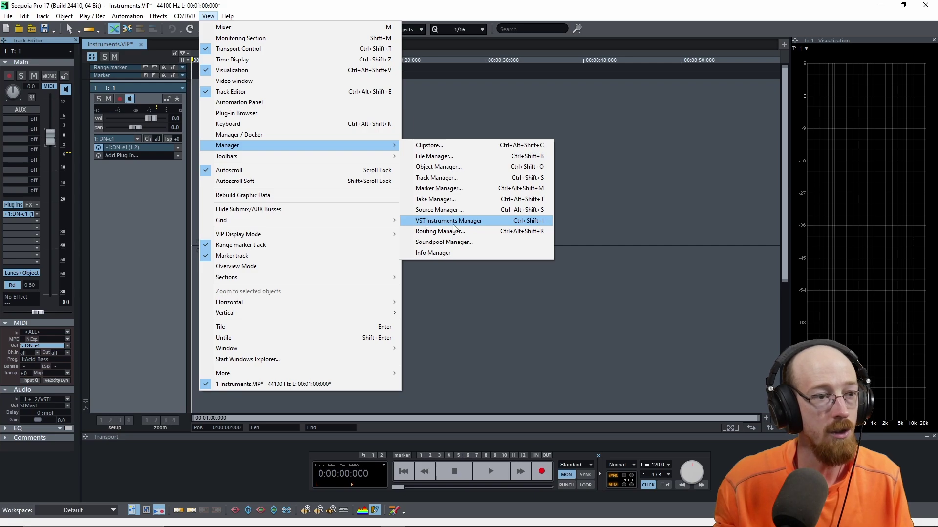
left_click(488, 224)
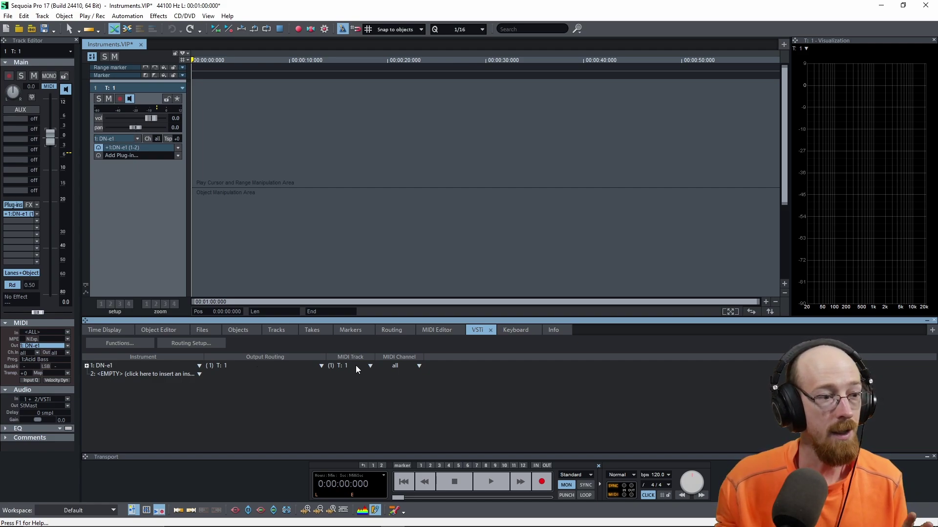
left_click(401, 360)
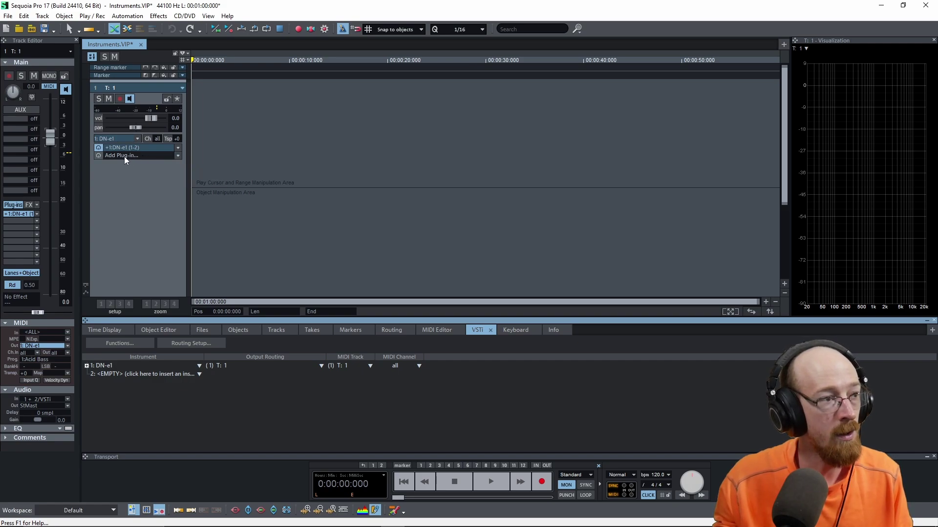
- Swap track T: 1's instrument to Revolta 2 from MAGIX Synth and move the Keep prompt aside
left_click(178, 157)
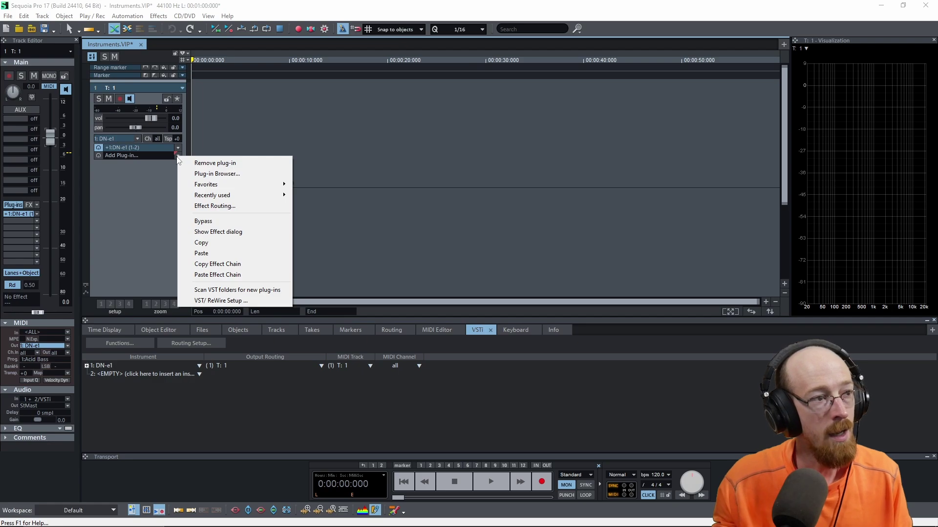
left_click(218, 175)
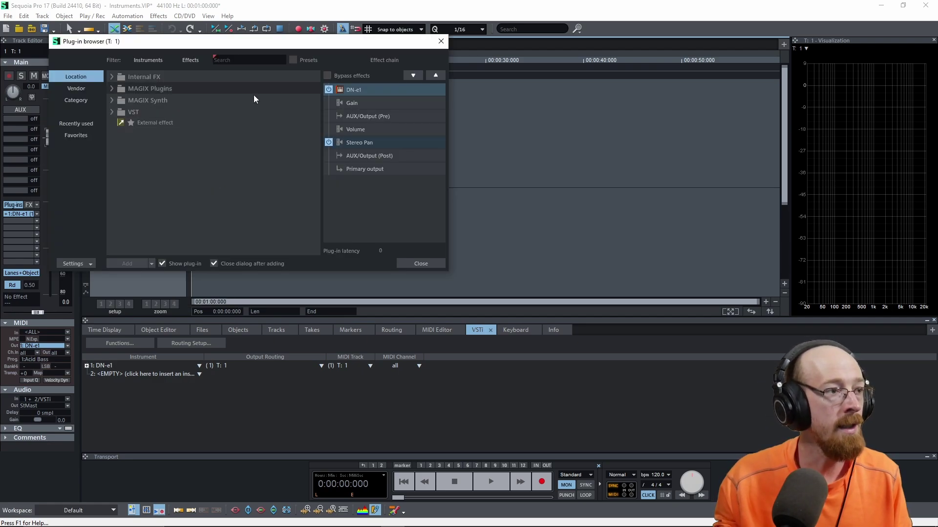
left_click(111, 99)
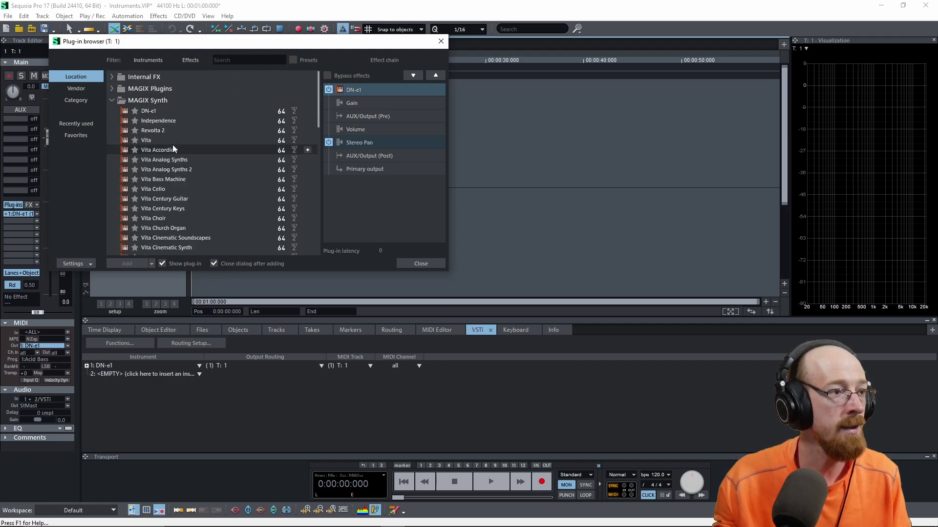
double_click(172, 130)
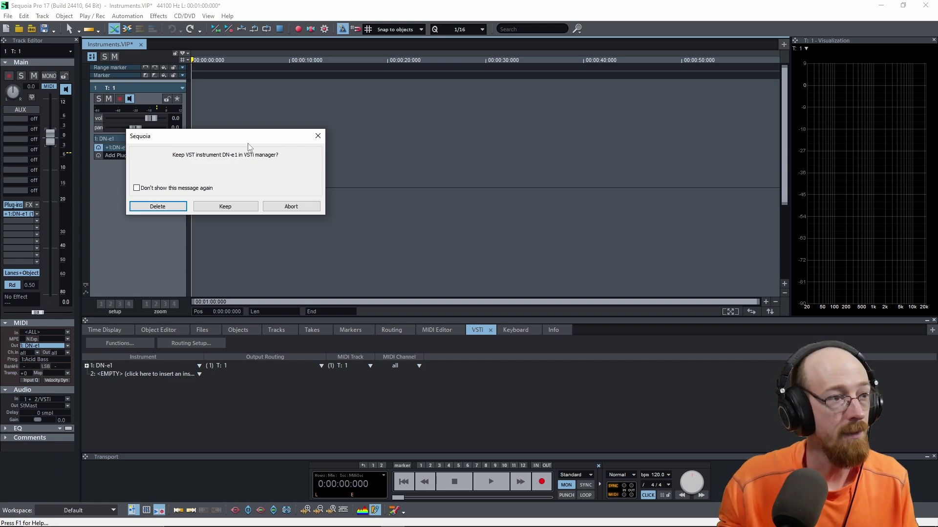
left_click_drag(246, 137, 336, 127)
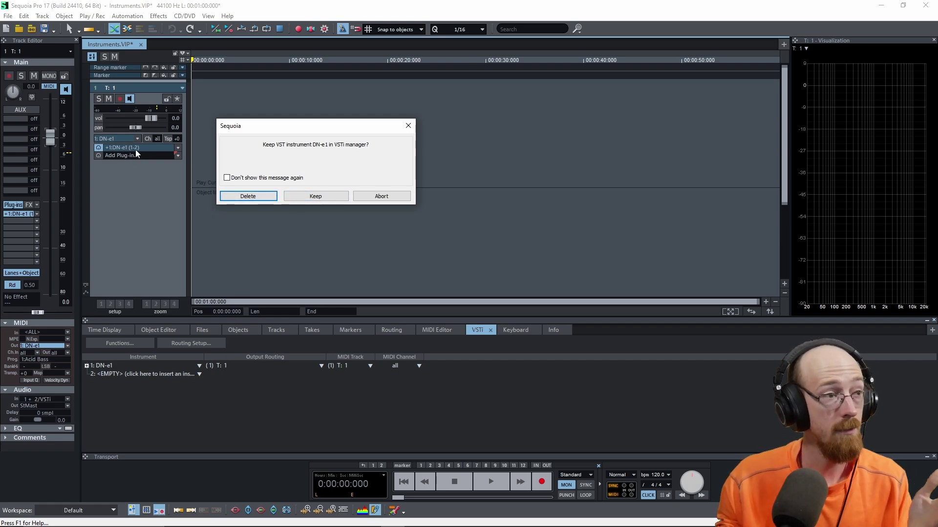
- Keep DN-e1 in the VSTi manager, then reposition and close the Revolta 2 window
left_click(326, 197)
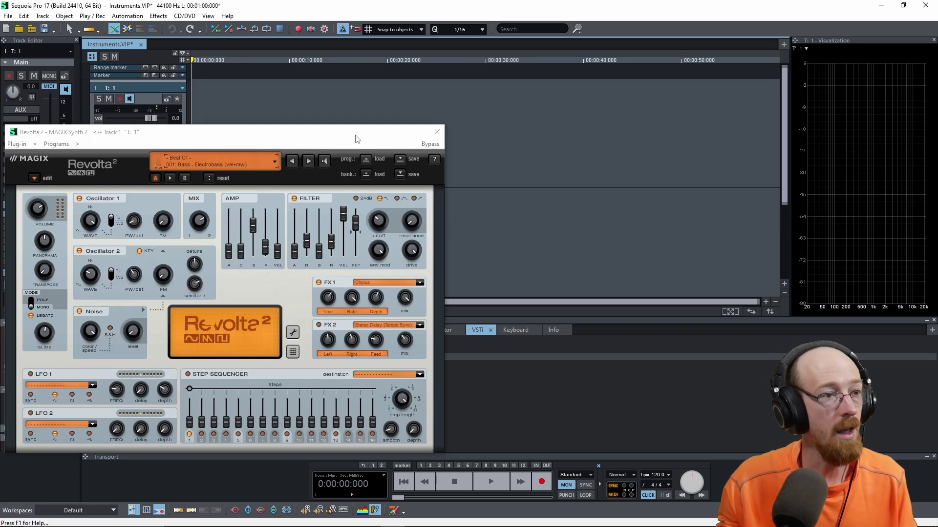
left_click_drag(358, 148, 502, 112)
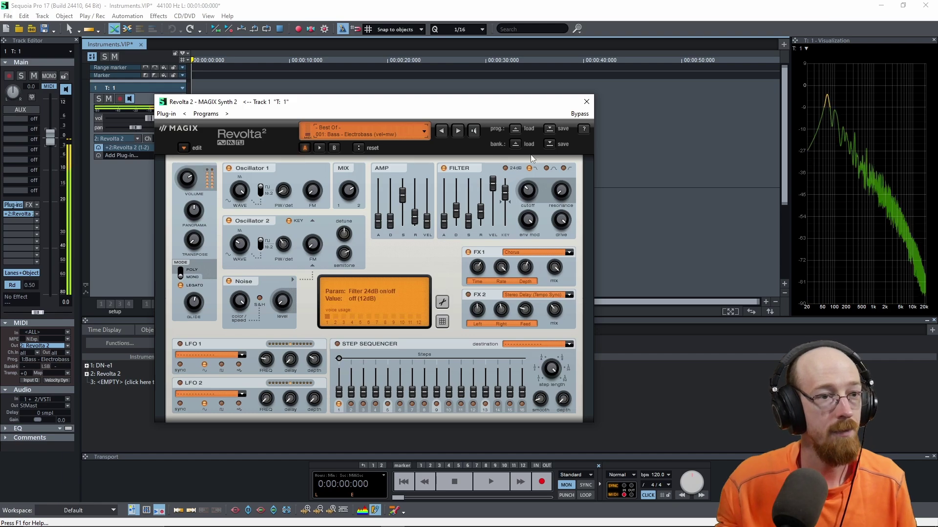
left_click_drag(575, 102, 658, 97)
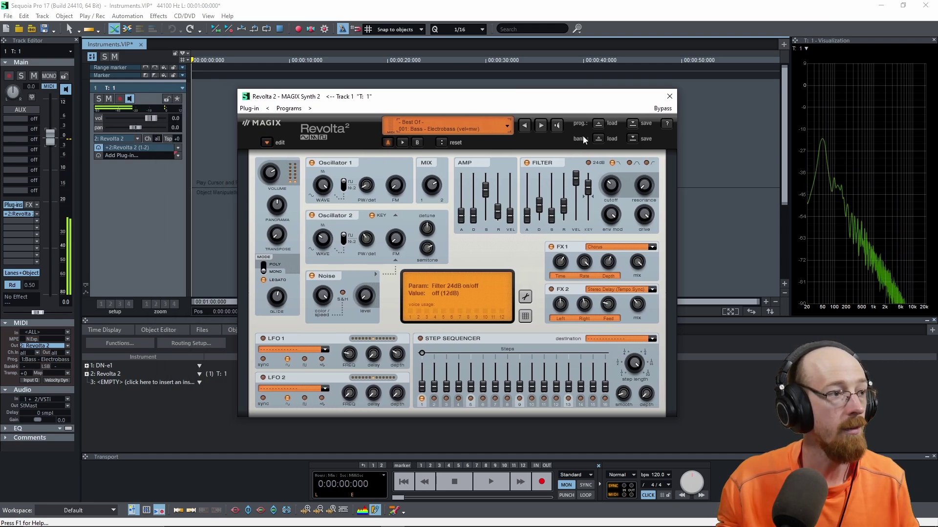
left_click(669, 97)
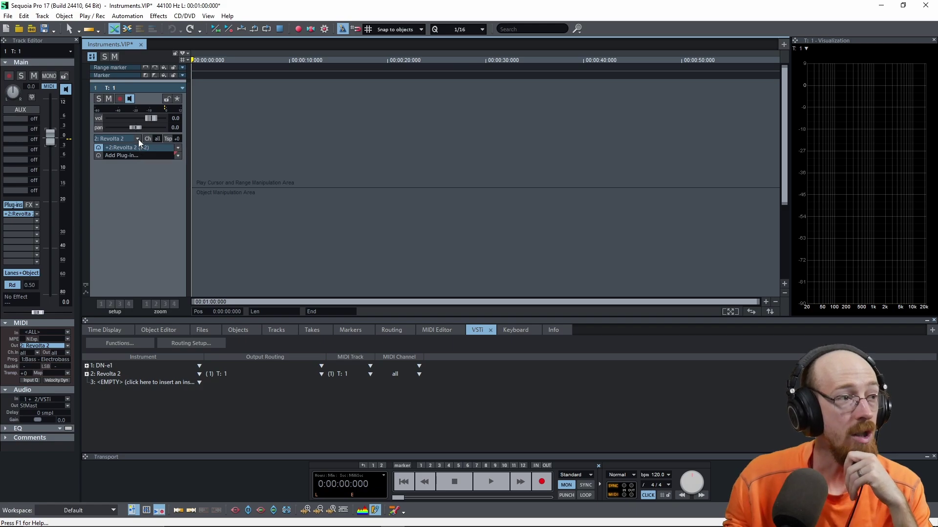
- Reassign track T: 1 to the existing VSTi 1: DN-e1 instance
left_click(138, 139)
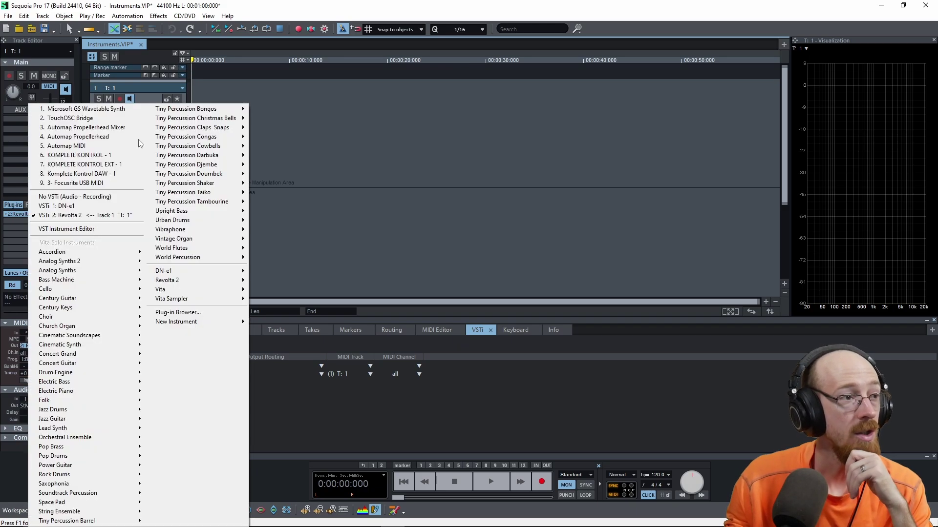
left_click(80, 206)
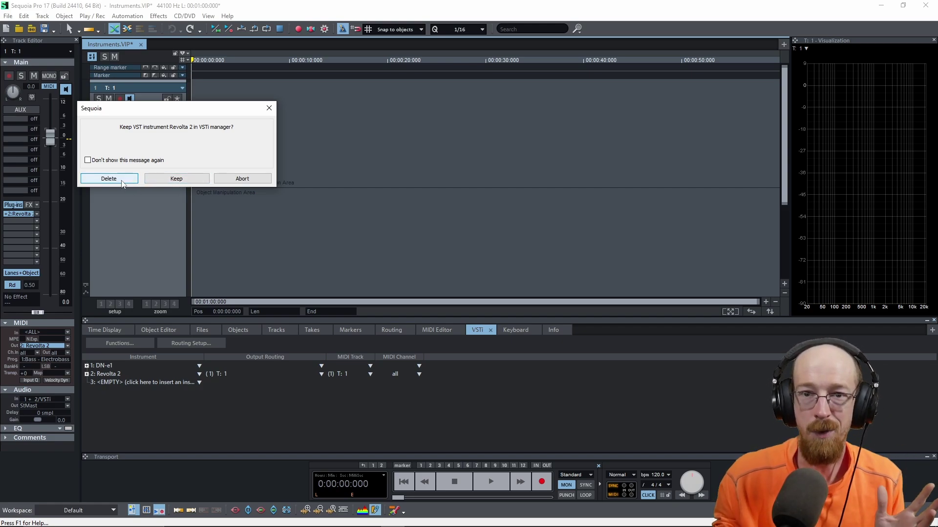
- Keep Revolta 2 in the manager and set DN-e1's Output Routing to 1: T: 1
left_click(179, 179)
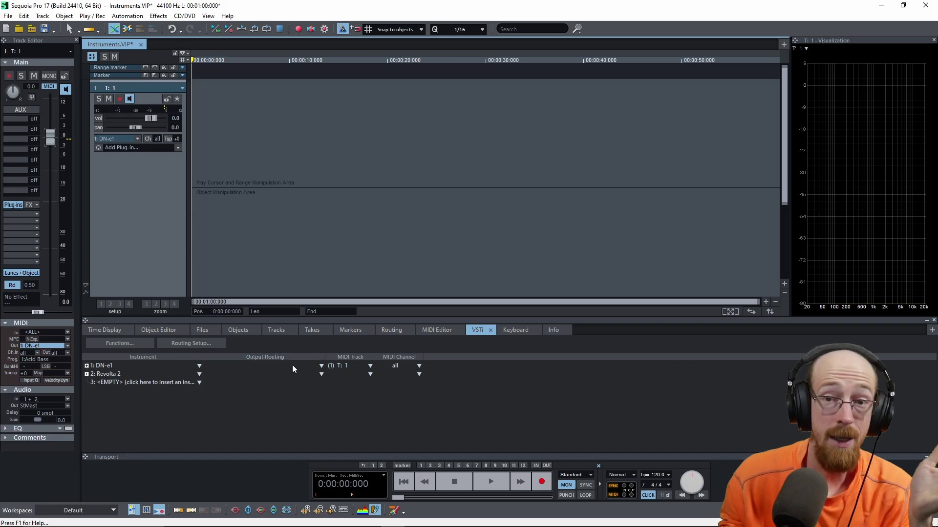
left_click(177, 148)
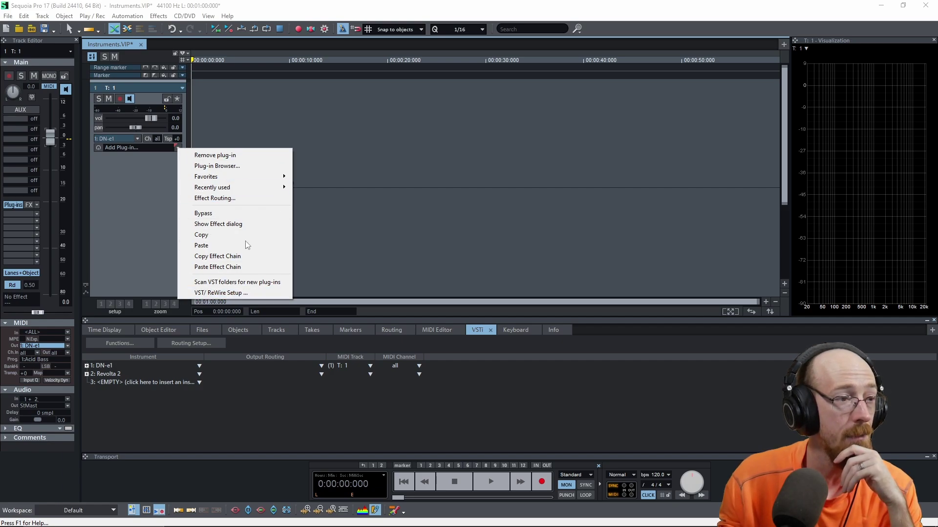
left_click(122, 182)
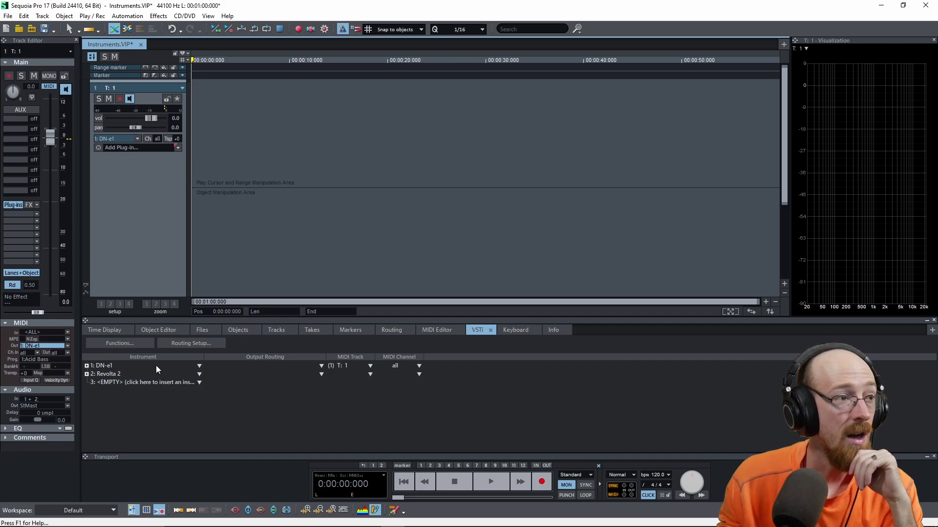
left_click(321, 366)
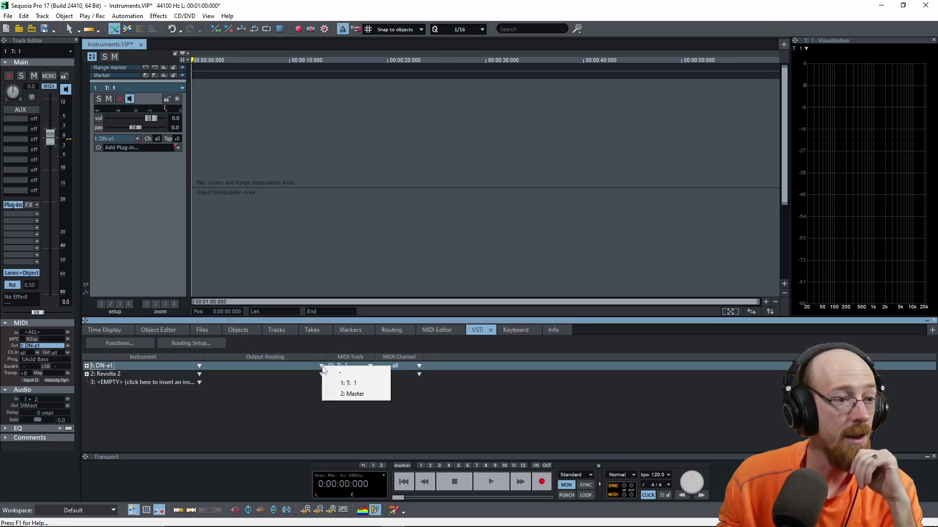
left_click(356, 383)
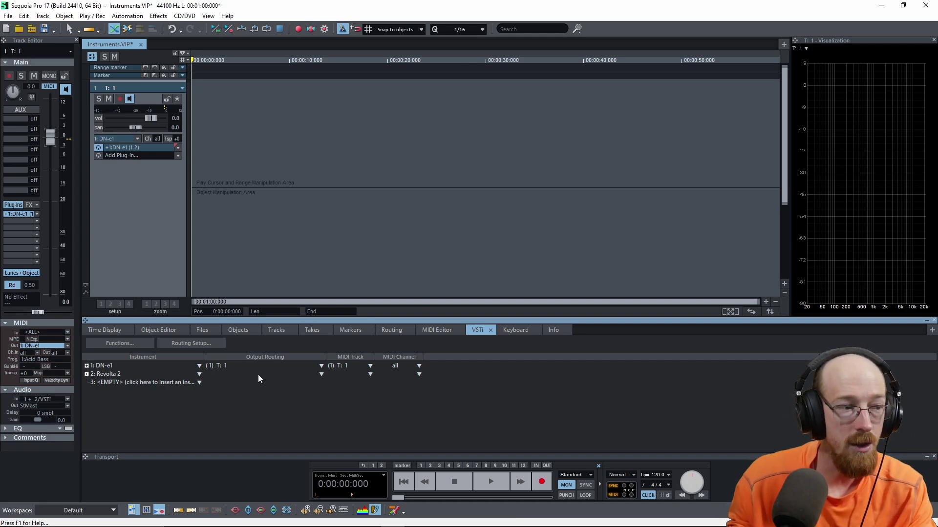
- Route Revolta 2's output to (1) T: 1 and shorten track 1's lane height
left_click(320, 374)
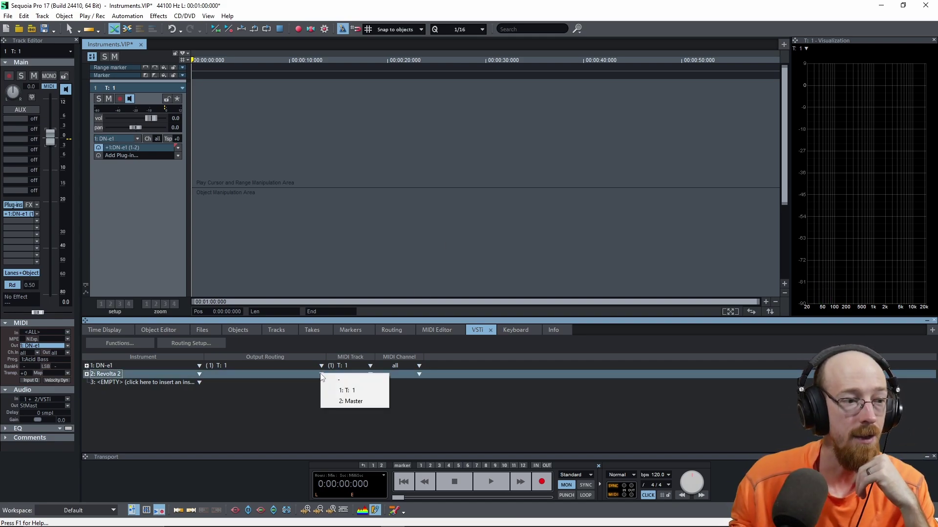
left_click(359, 390)
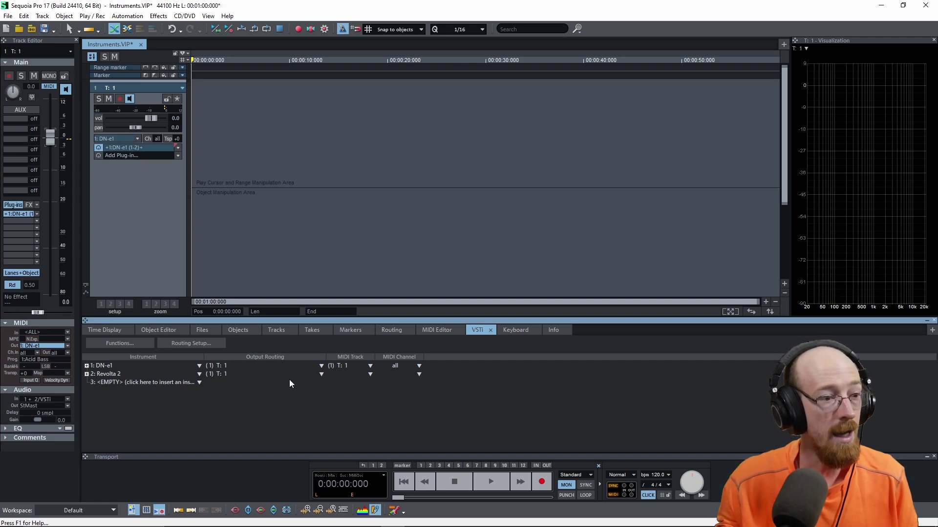
left_click(321, 374)
left_click(341, 382)
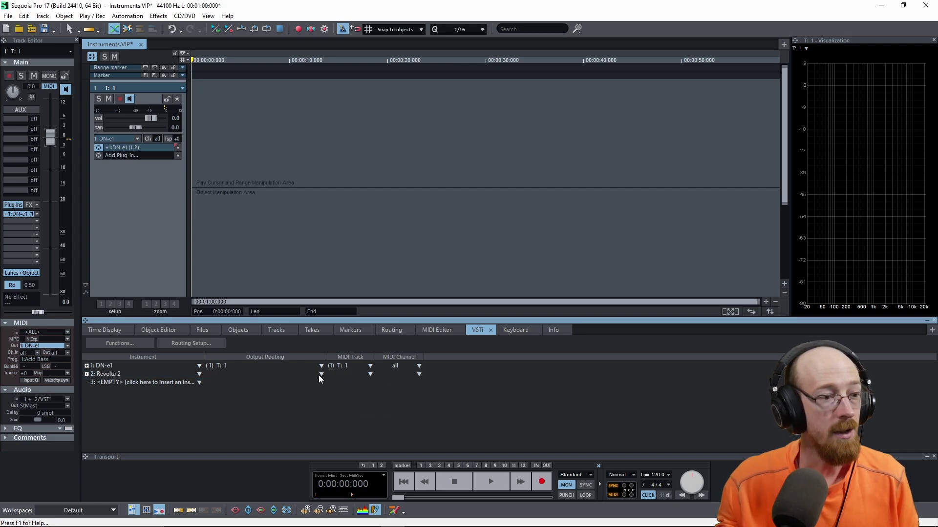
left_click(321, 374)
left_click(347, 390)
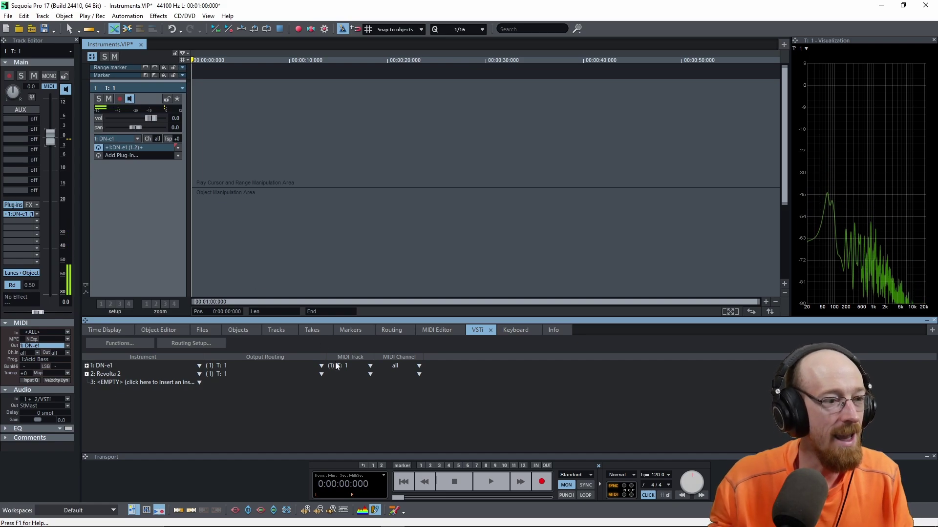
left_click_drag(144, 297, 132, 176)
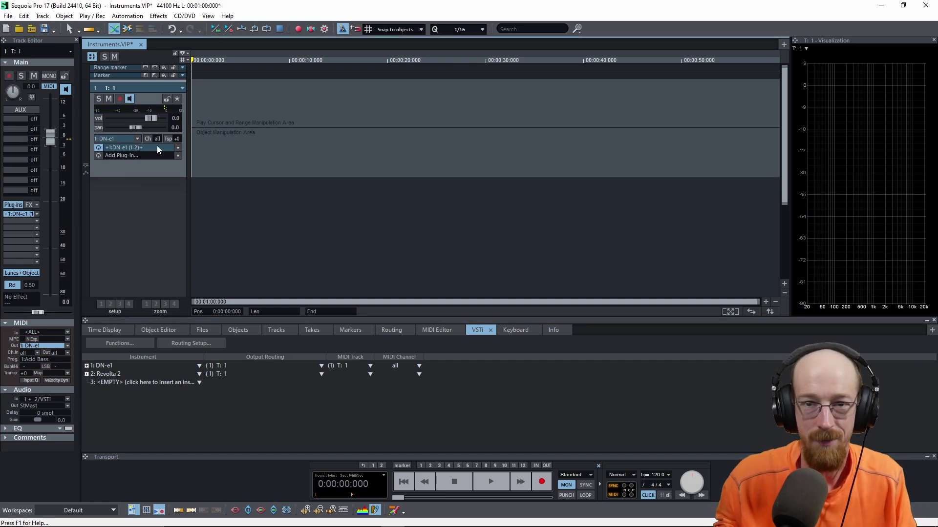
- Add a new MIDI track with VSTi 2: Revolta 2 as its instrument
double_click(132, 204)
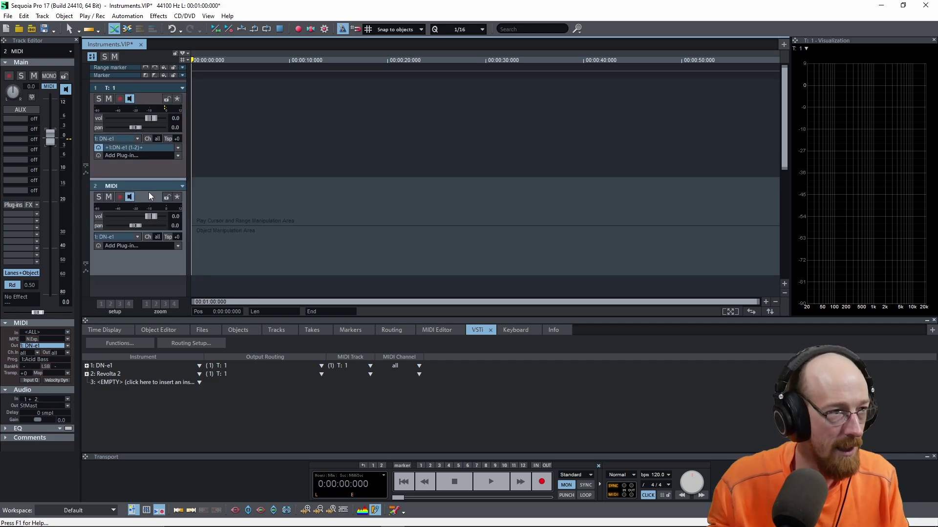
left_click(136, 237)
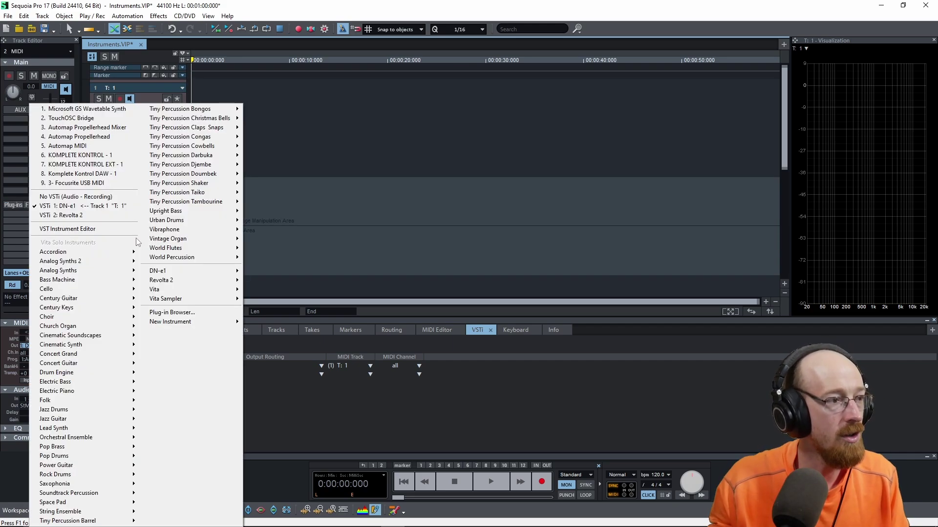
left_click(88, 216)
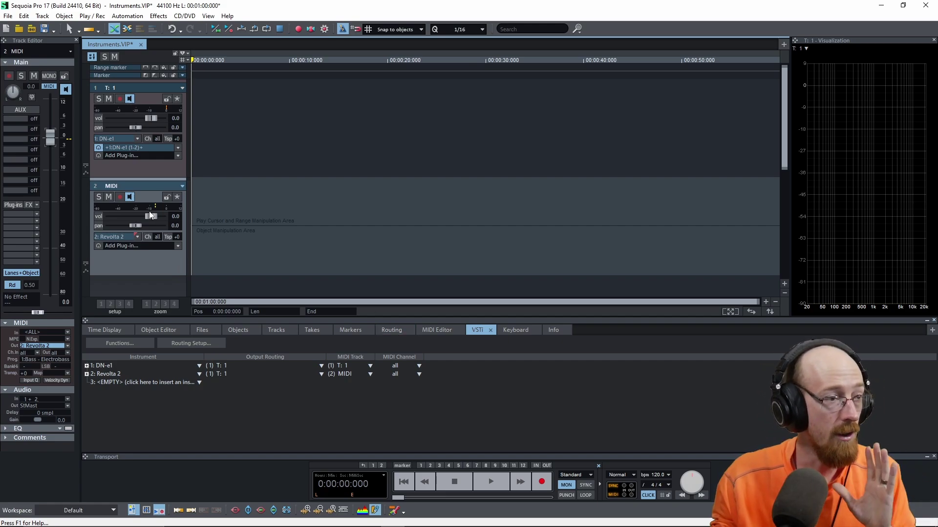
- Set Revolta 2's Output Routing to the (2) MIDI track
left_click(183, 186)
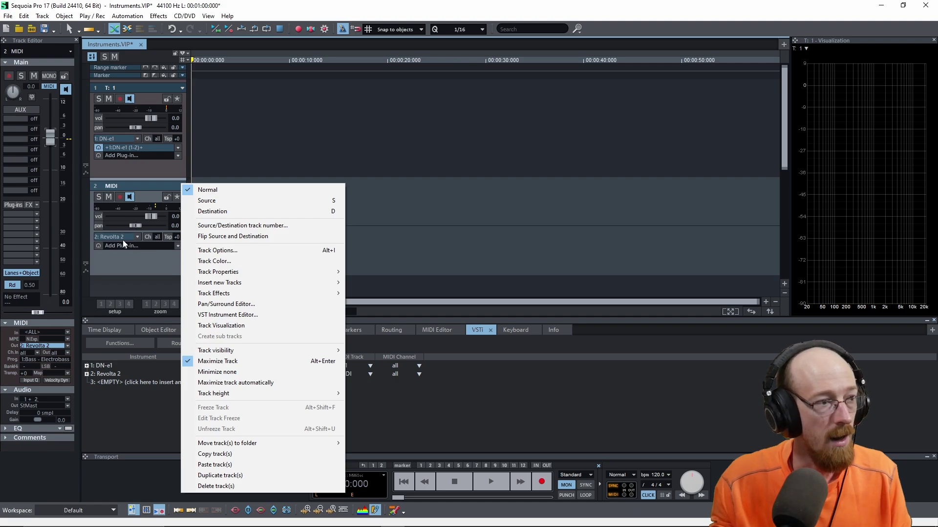
left_click(127, 259)
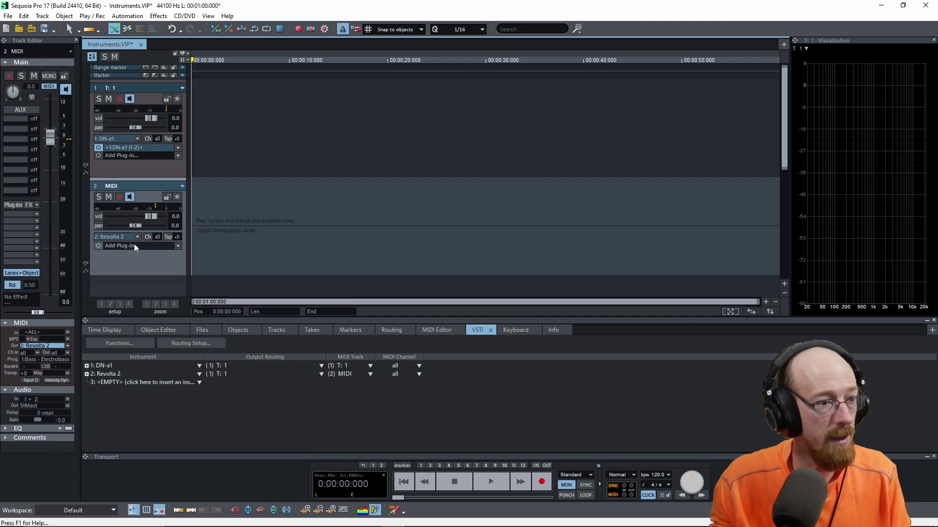
left_click(320, 374)
left_click(359, 401)
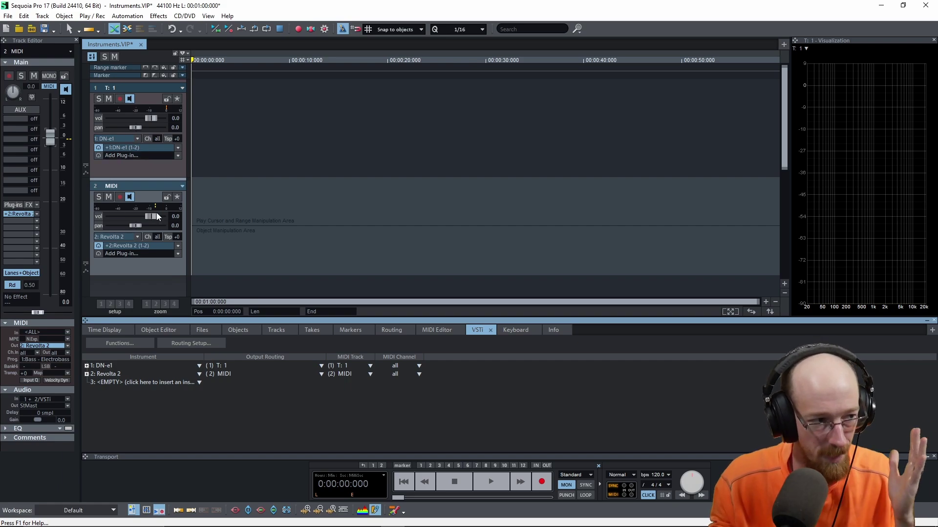
- Undo the extra MIDI track and choose Duplicate track(s) from track 1's header menu
key("ctrl+z")
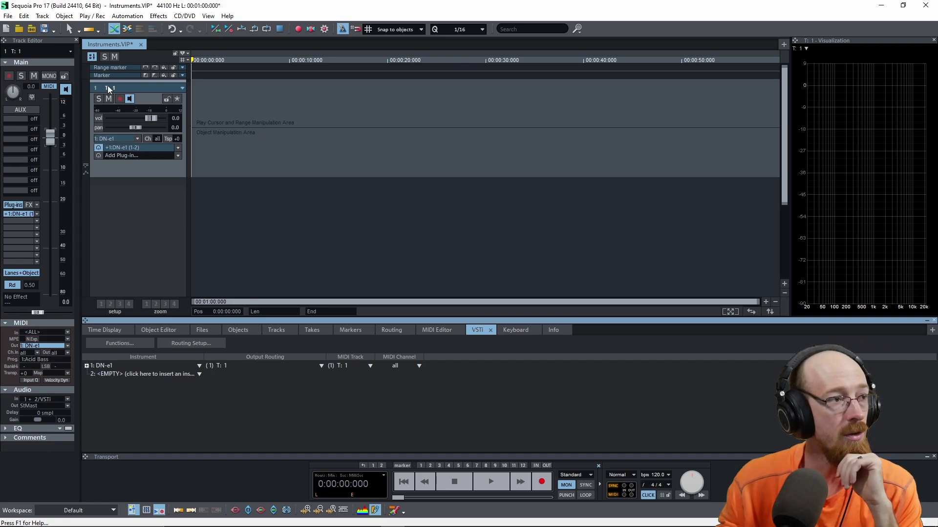
left_click(183, 88)
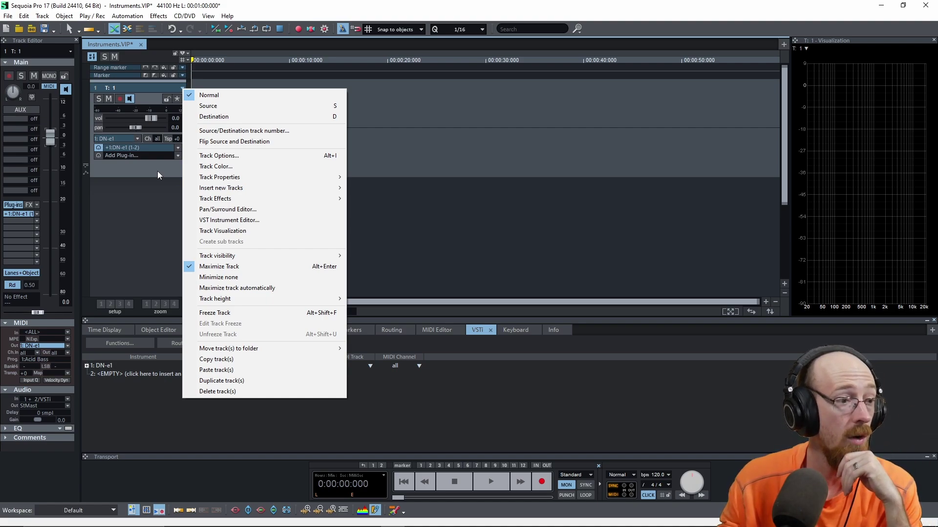
left_click(301, 380)
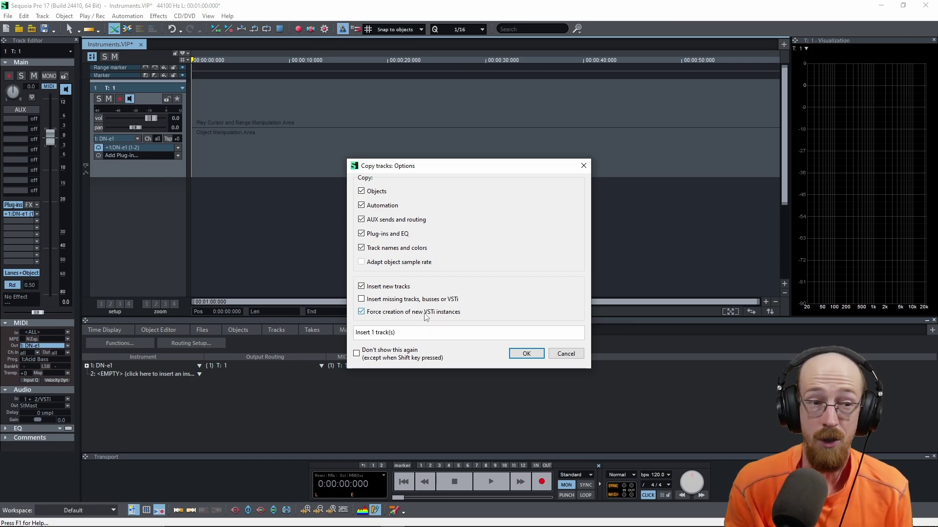
- Duplicate track 1 as T: 1' with Force creation of new VSTi instances unchecked, then inspect track 2's DN-e1 slot
left_click(425, 313)
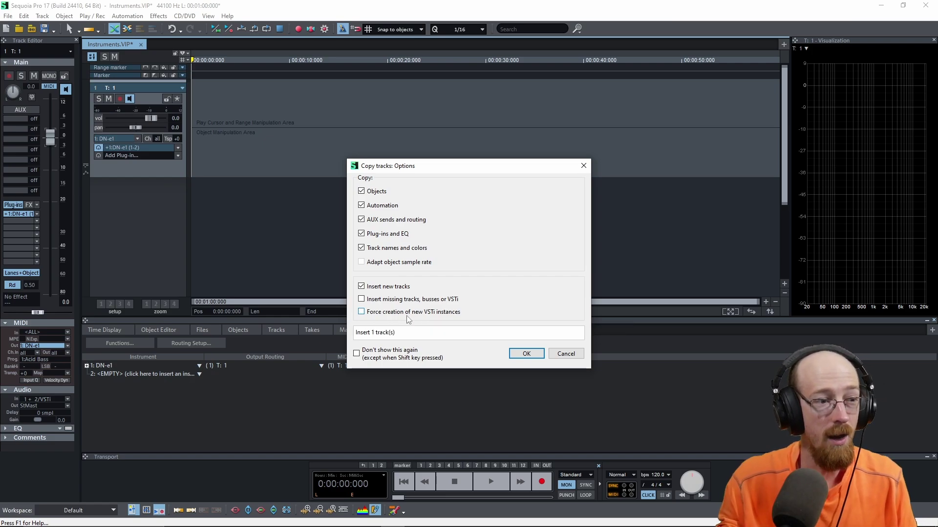
left_click(526, 355)
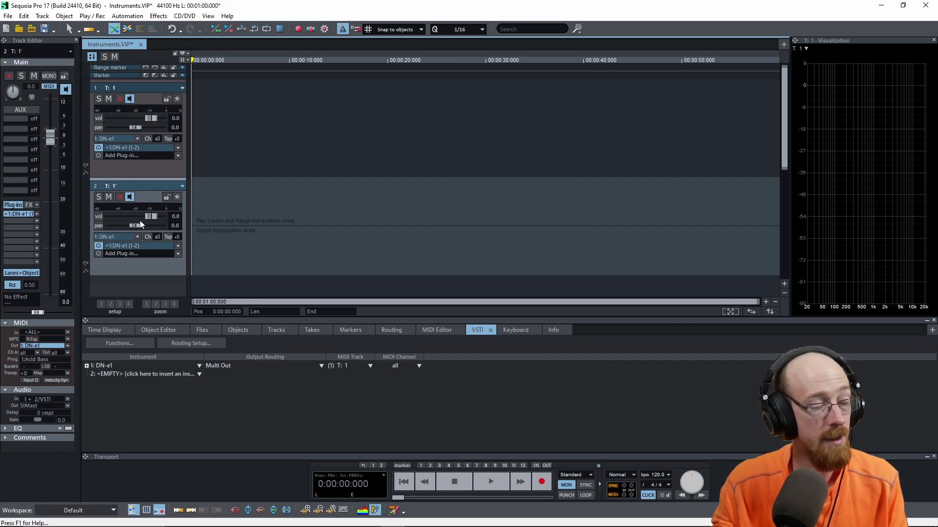
right_click(178, 245)
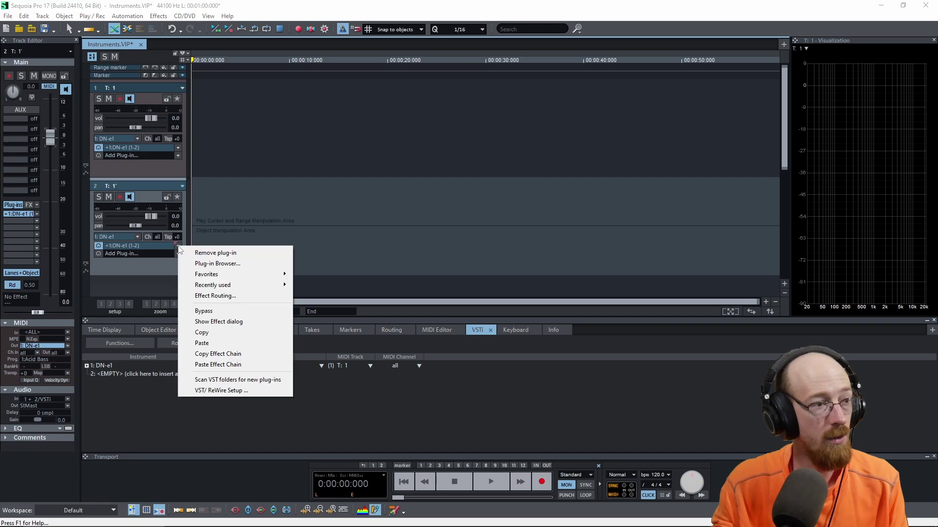
left_click(137, 236)
left_click(137, 236)
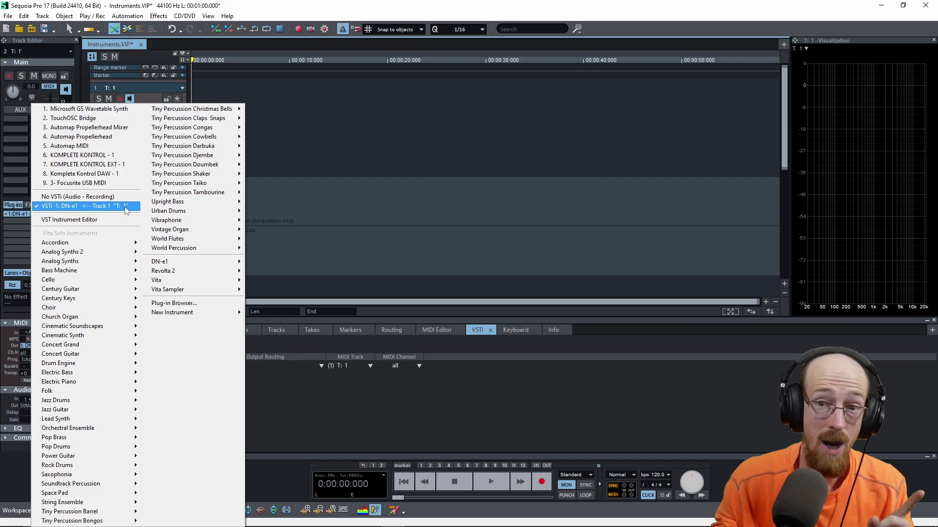
left_click(317, 265)
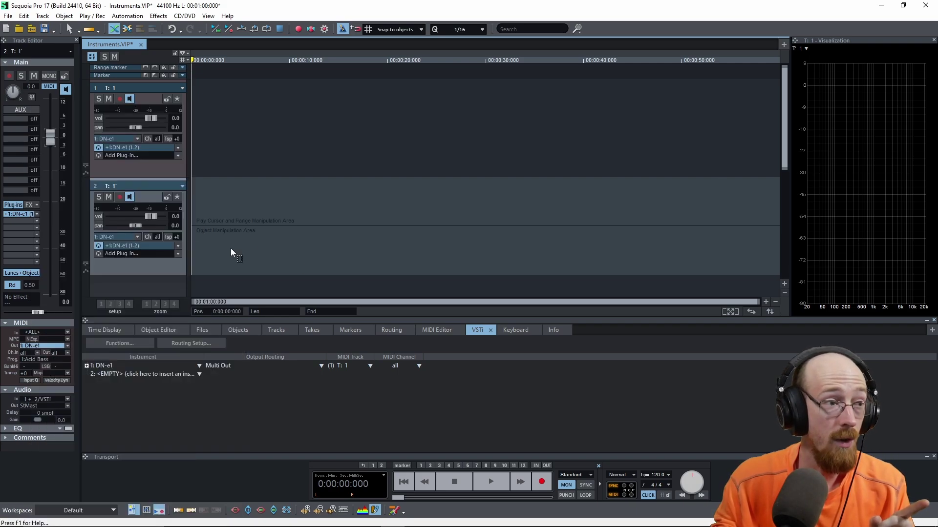
- Open the DN-e1 synth panel from track 2's plug-in slot, showing both tracks share it
left_click(148, 246)
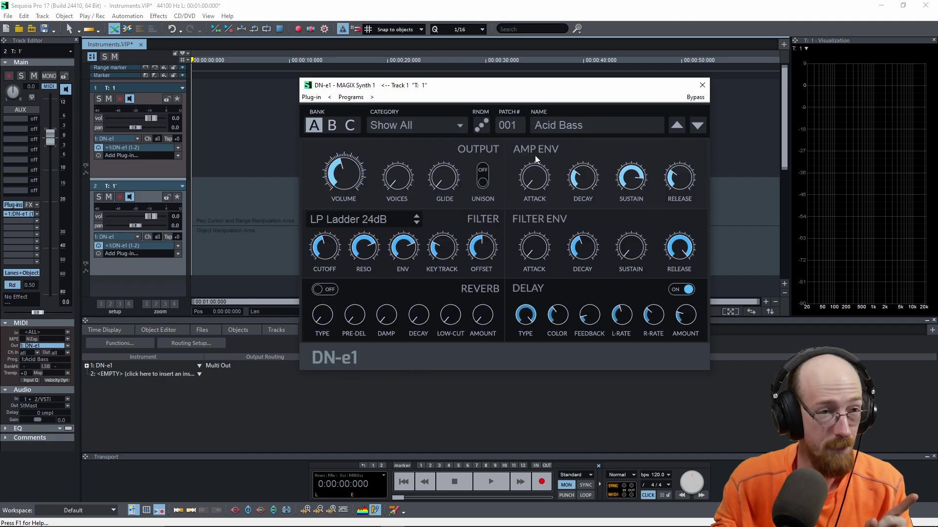
mouse_move(343, 191)
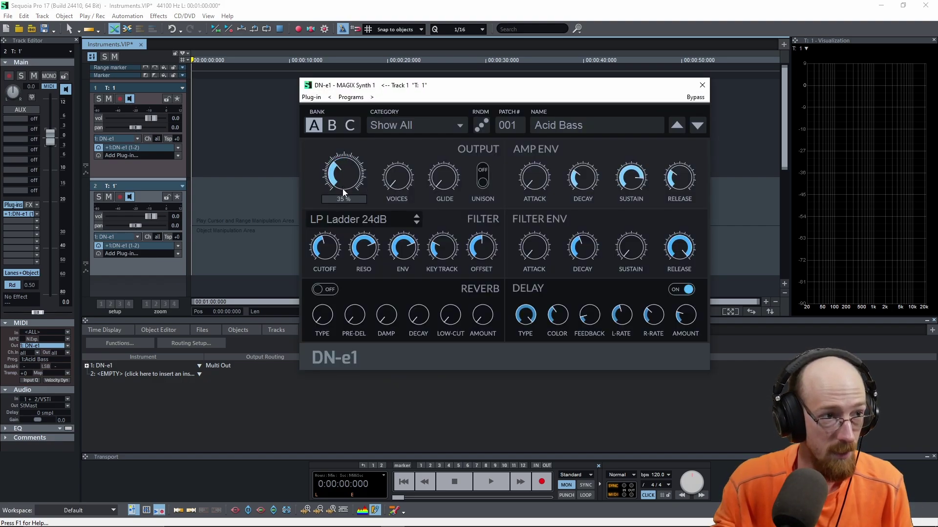
left_click(151, 244)
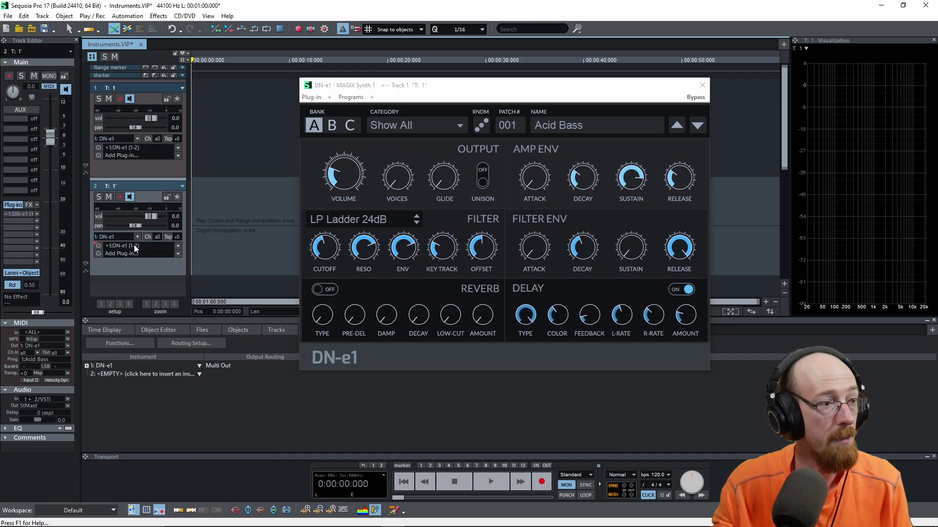
left_click(130, 147)
left_click(129, 245)
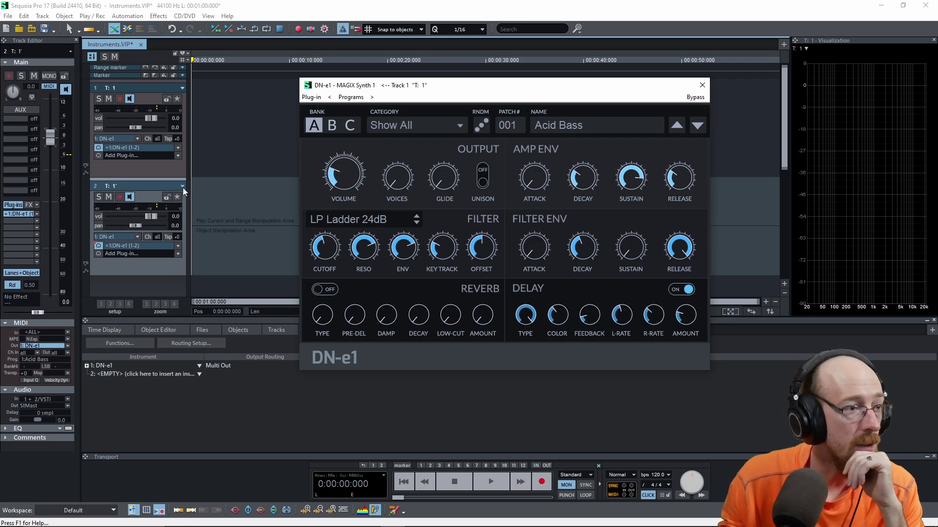
- Check the single DN-e1 row in the VSTi list, close the synth panel, and reopen it from track 2
left_click(110, 366)
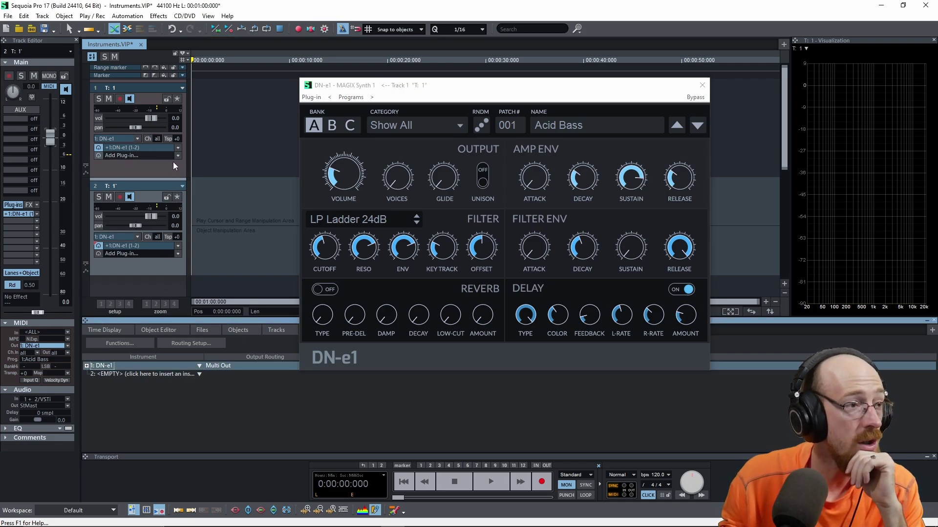
left_click(104, 367)
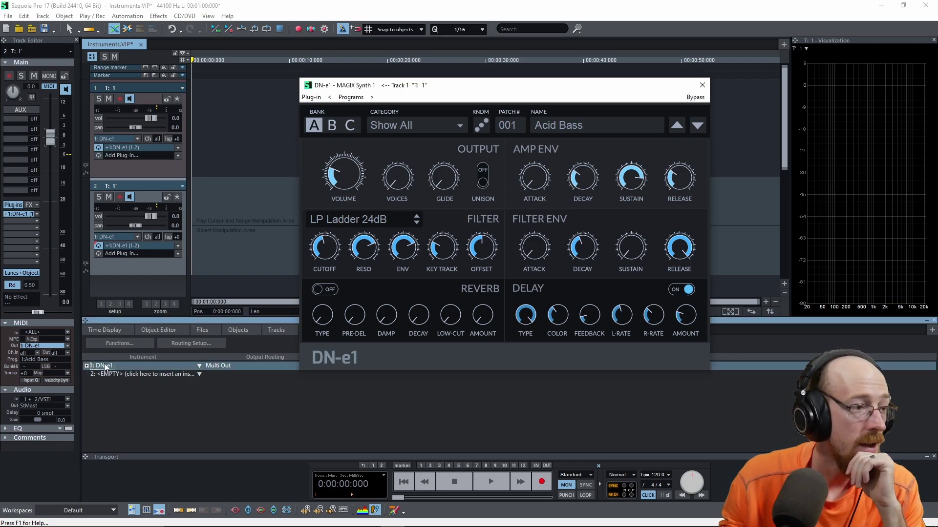
left_click(198, 373)
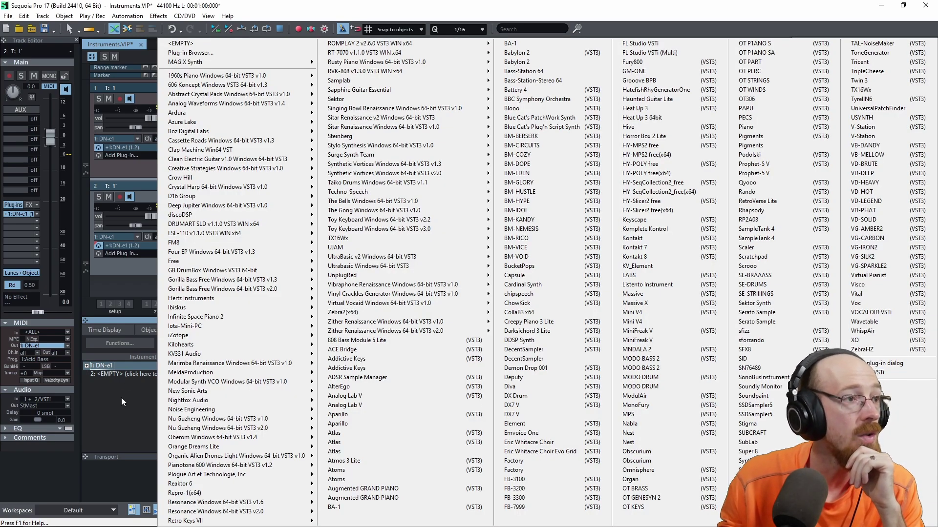
left_click(126, 409)
left_click(303, 370)
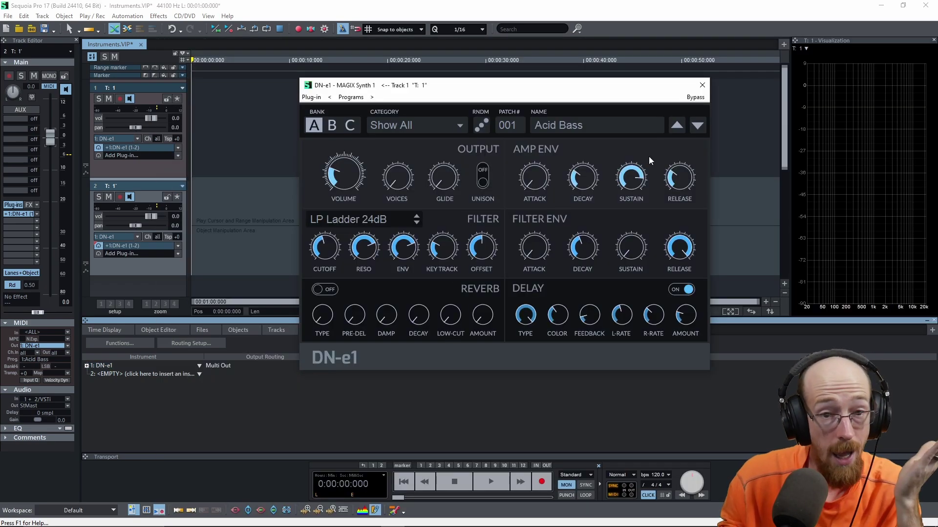
left_click(701, 85)
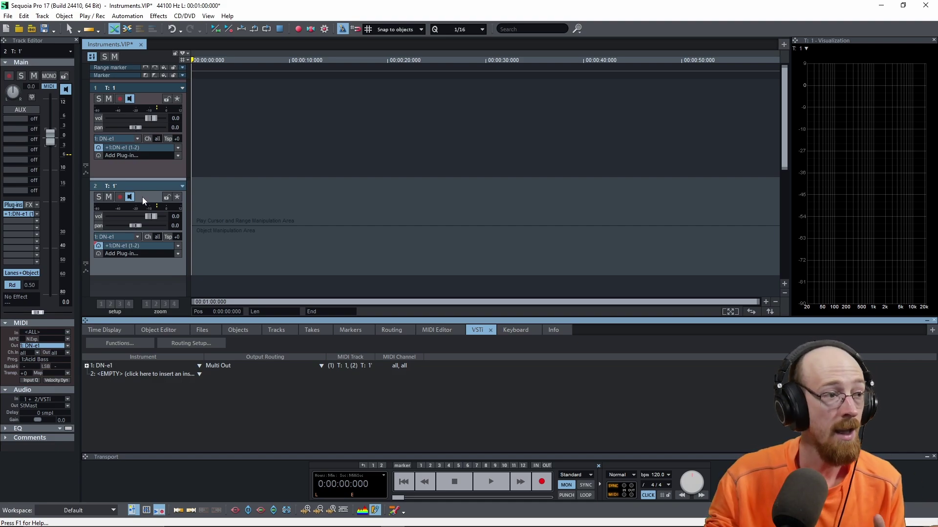
left_click(148, 245)
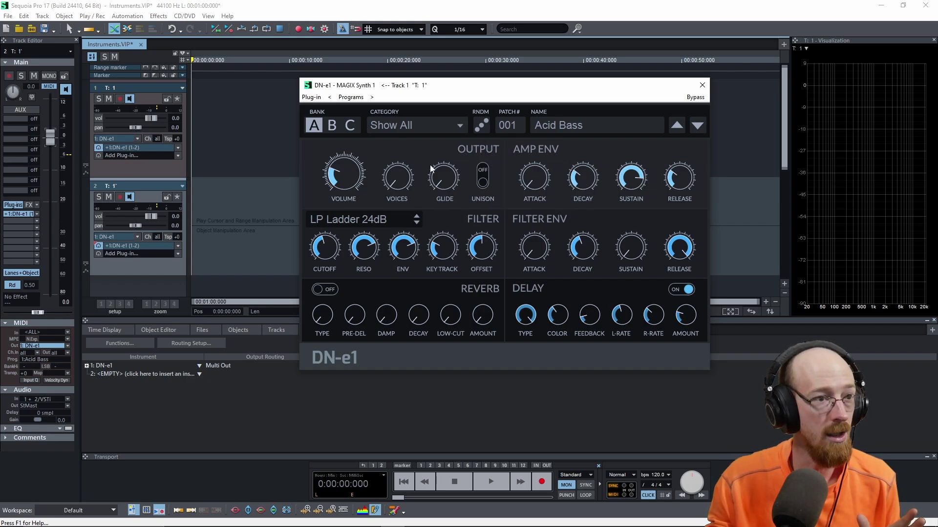
- Close the DN-e1 synth editor window
right_click(180, 248)
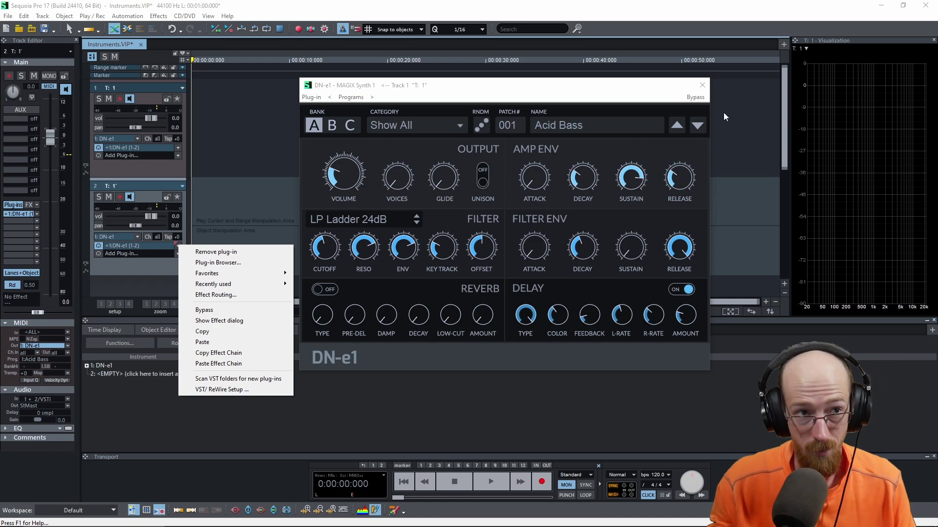
left_click(702, 85)
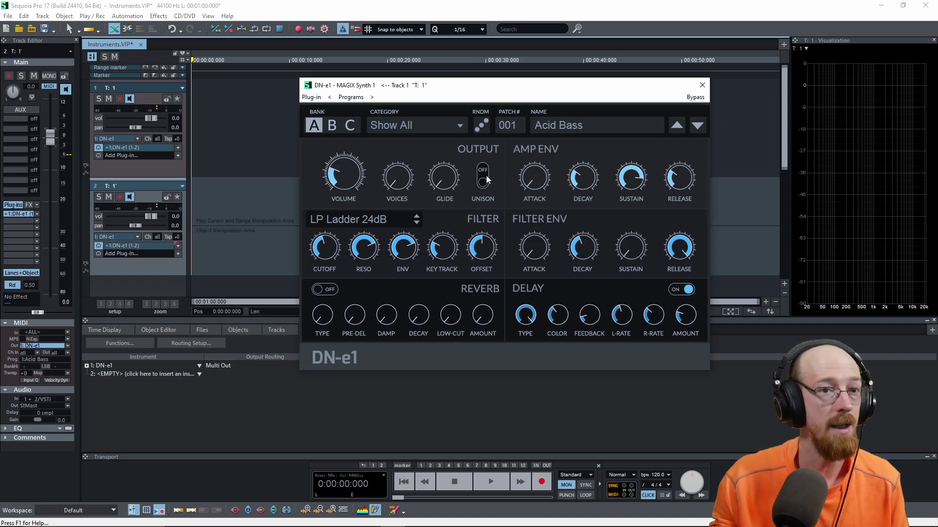
left_click(702, 85)
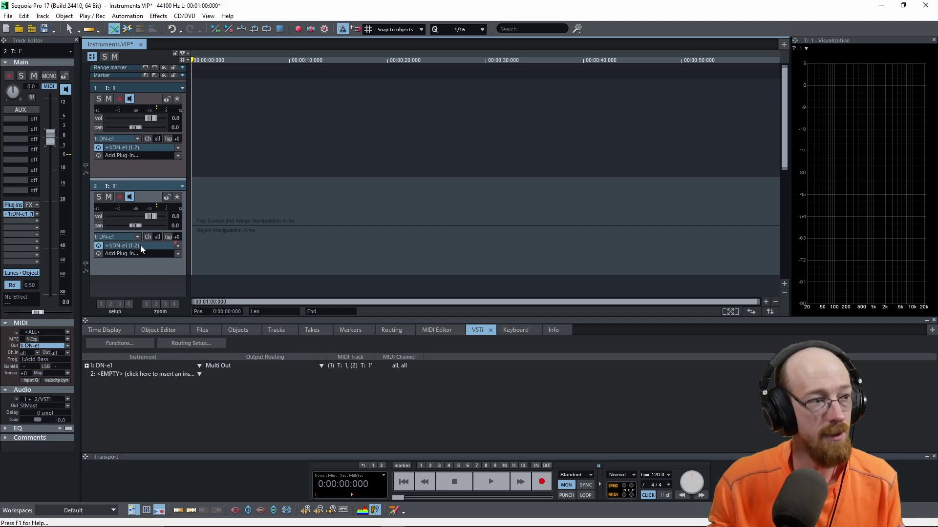
- Remove the DN-e1 plug-in from track 2 so it falls back to Microsoft GS Wavetable
left_click(178, 247)
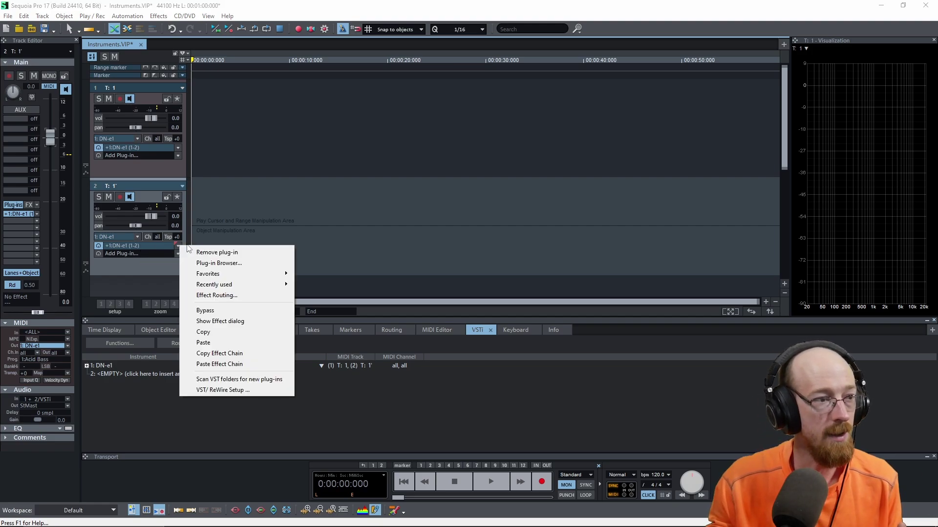
left_click(215, 254)
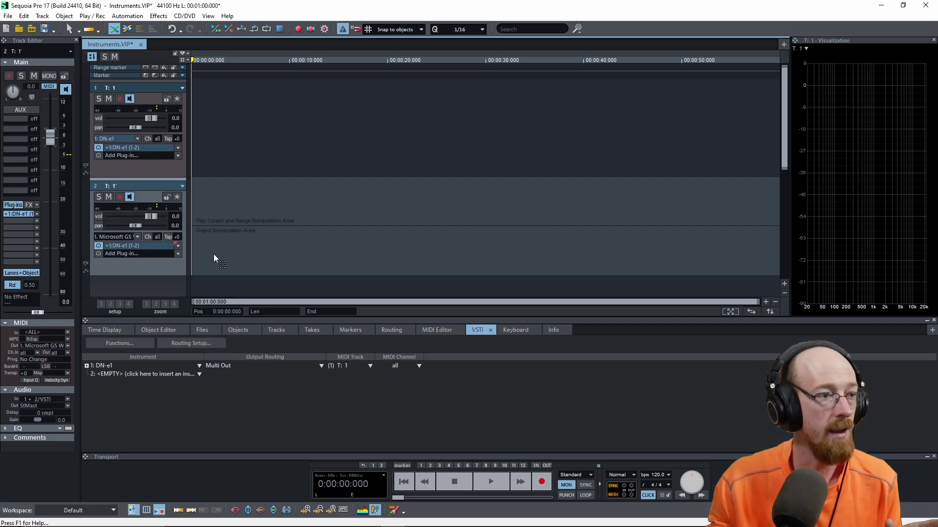
left_click(179, 250)
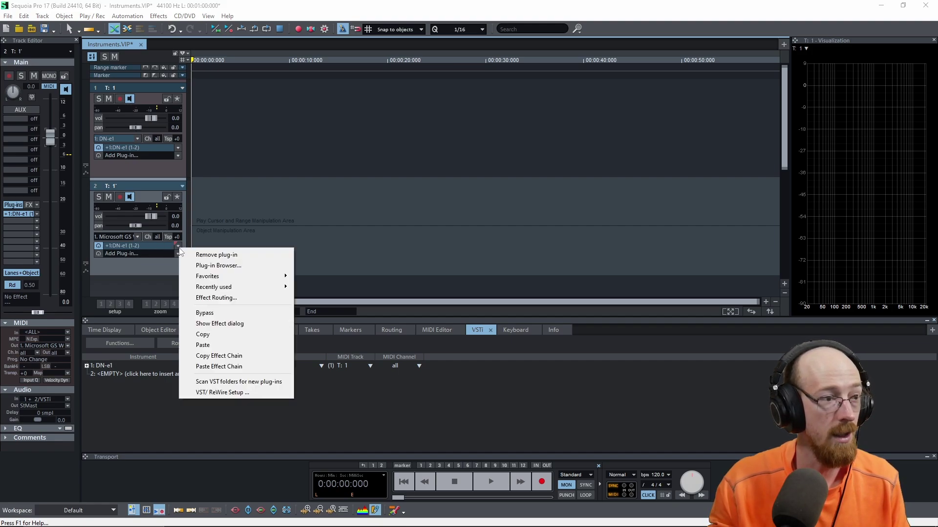
- Set DN-e1's Output Routing to (2) T: 1', then back to (1) T: 1
left_click(161, 251)
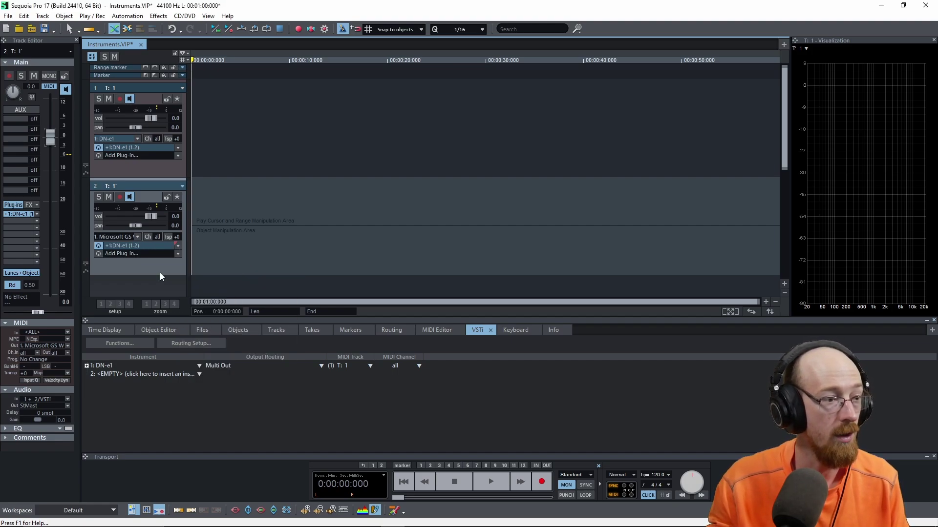
left_click(321, 366)
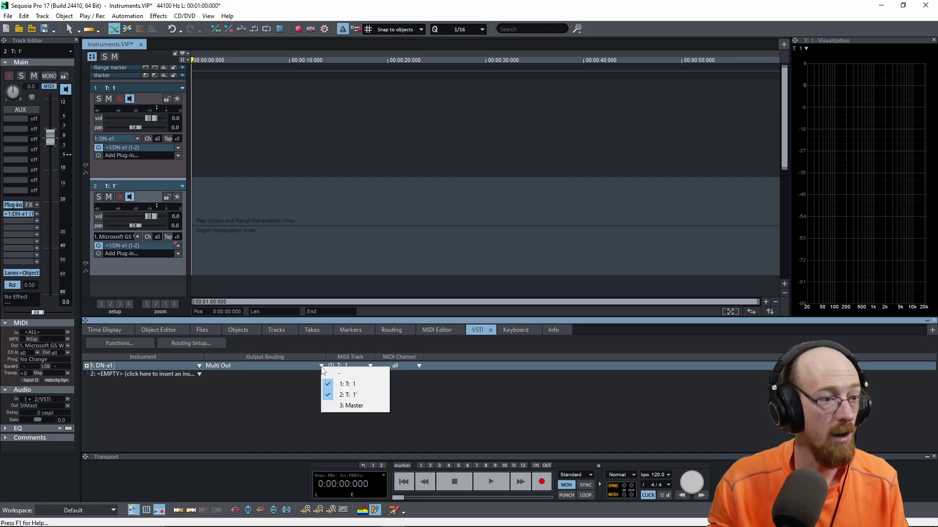
left_click(351, 395)
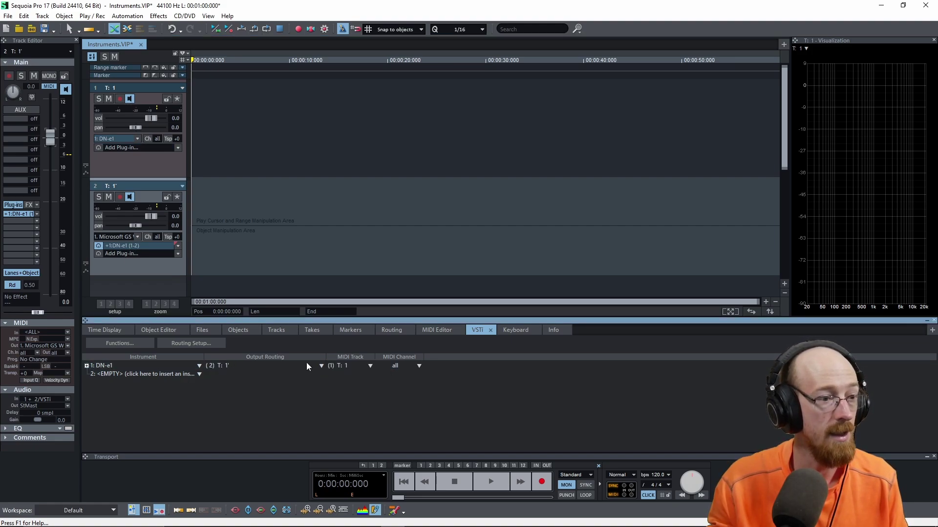
left_click(321, 366)
left_click(325, 382)
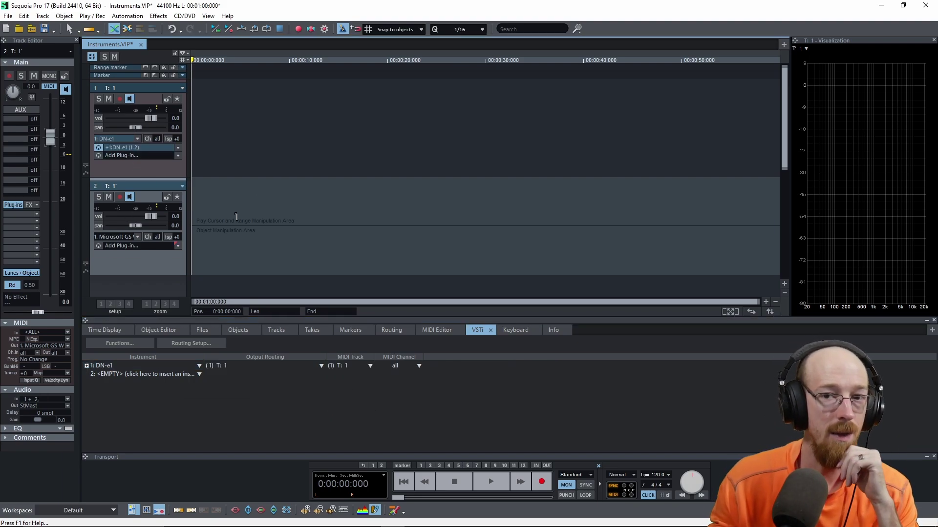
right_click(179, 148)
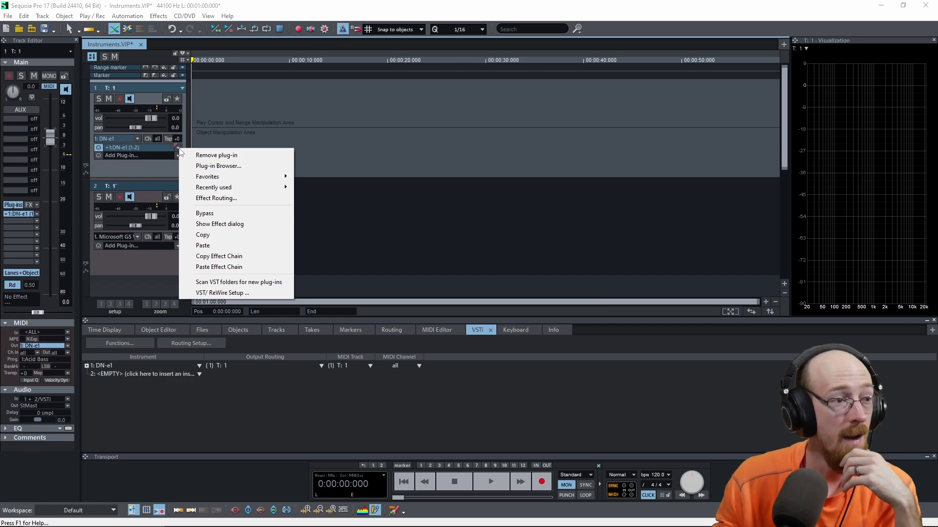
left_click(235, 235)
right_click(179, 246)
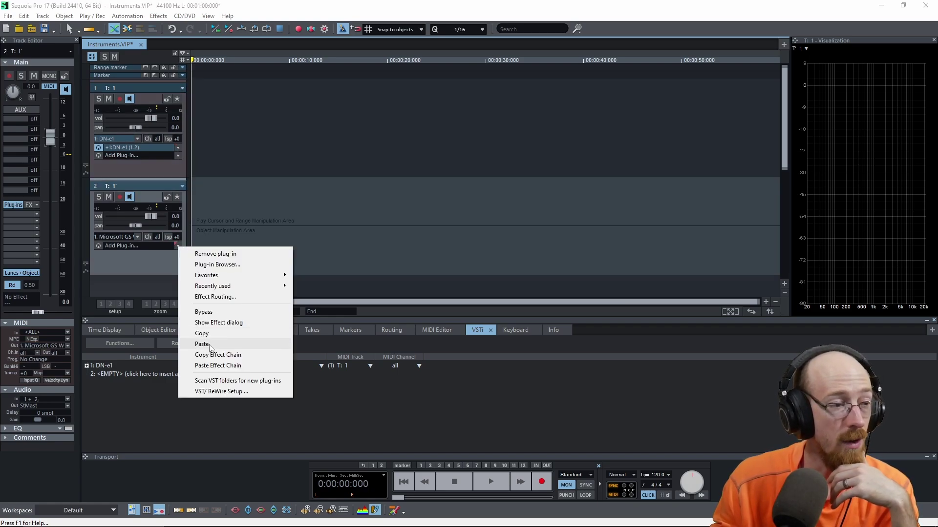
left_click(138, 273)
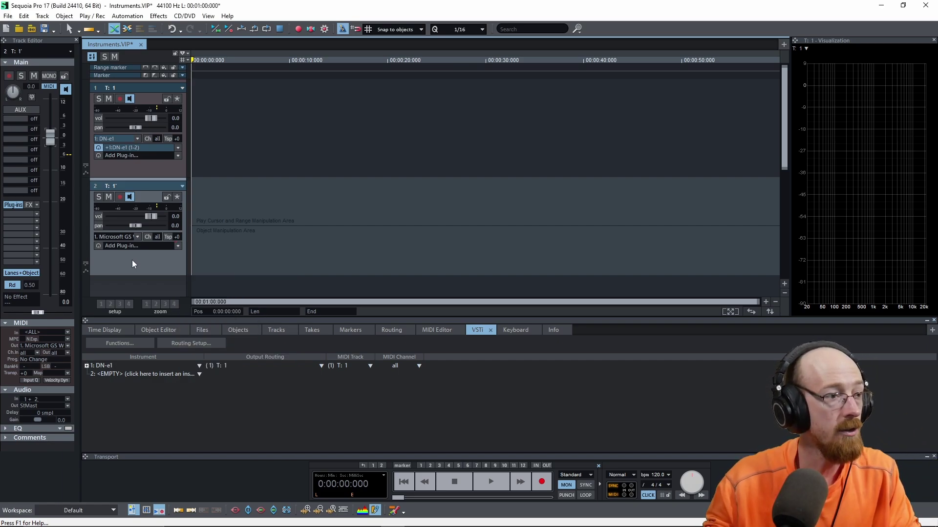
- Delete track 2 and duplicate track 1 again with Force creation of new VSTi instances ticked
left_click(183, 186)
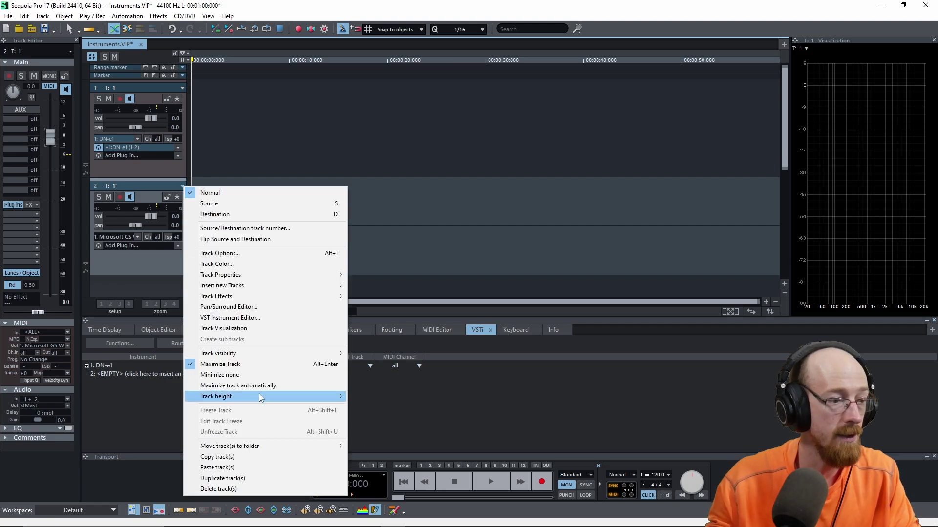
left_click(272, 489)
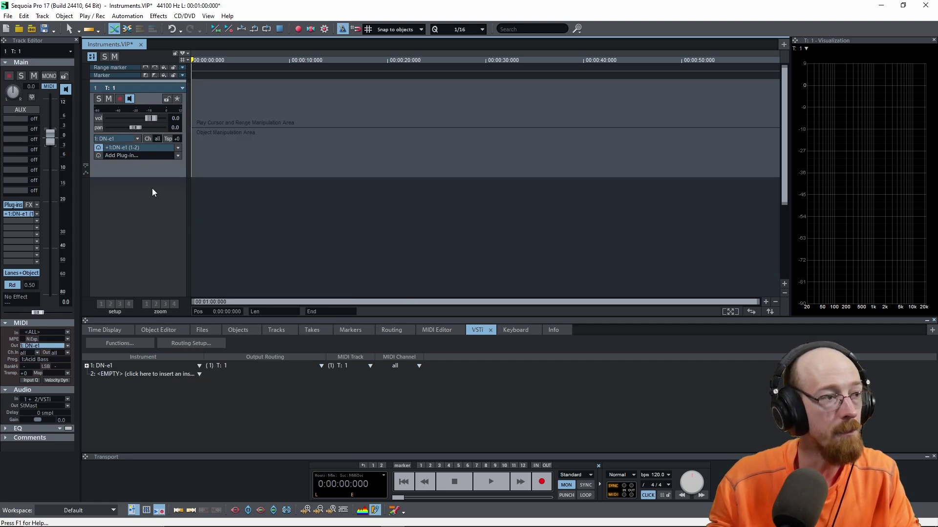
left_click(182, 88)
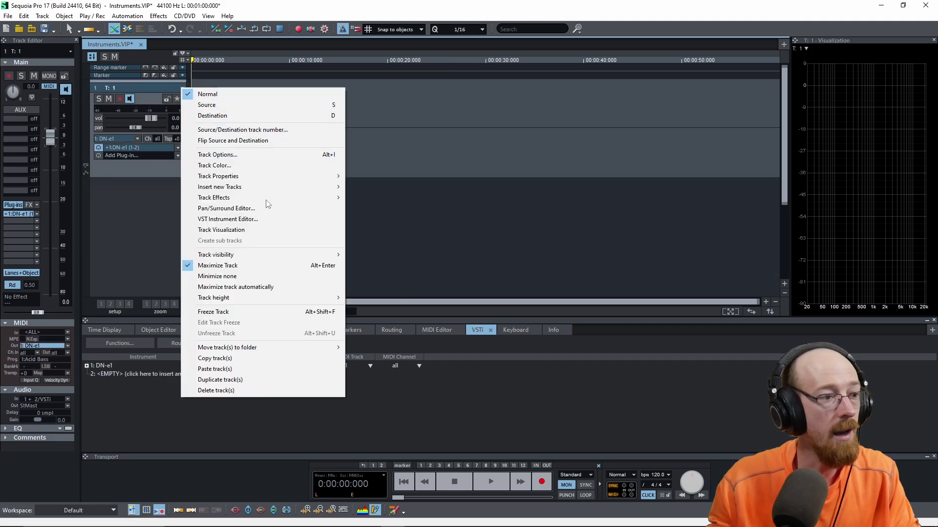
left_click(214, 380)
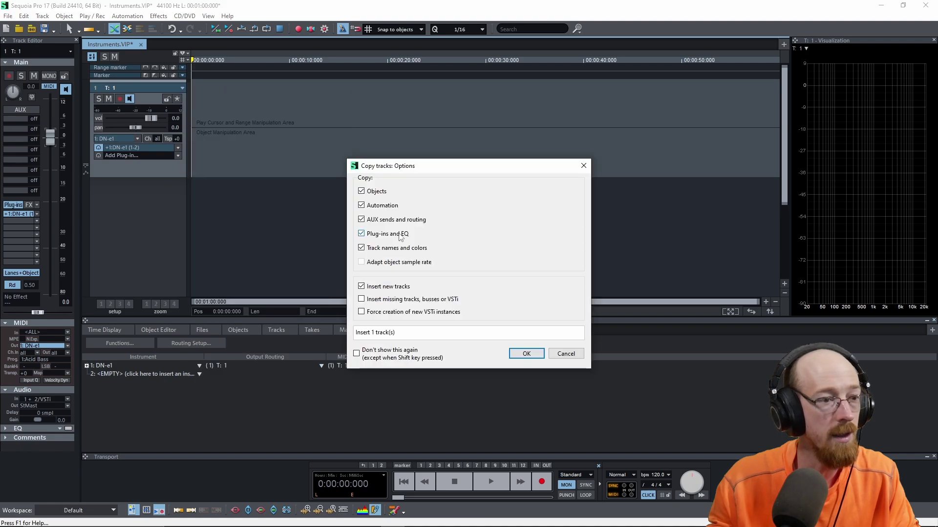
left_click(361, 312)
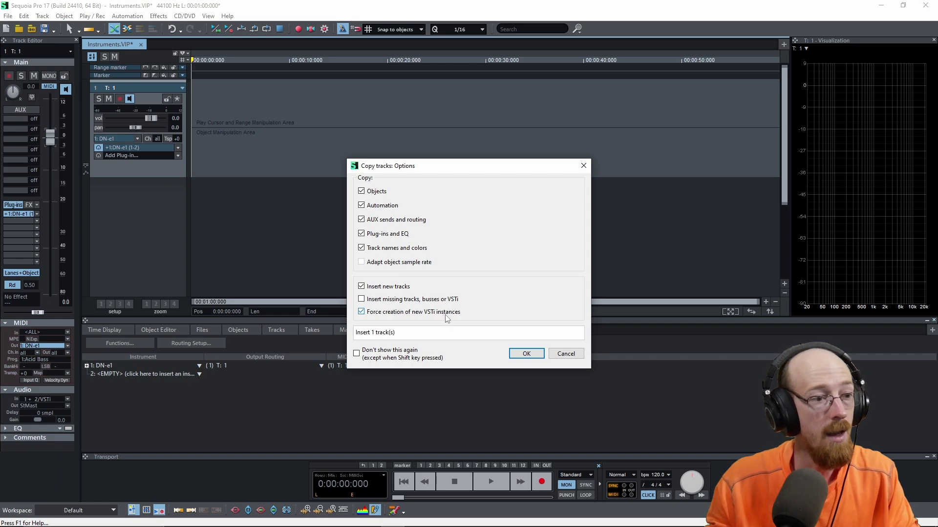
key("Return")
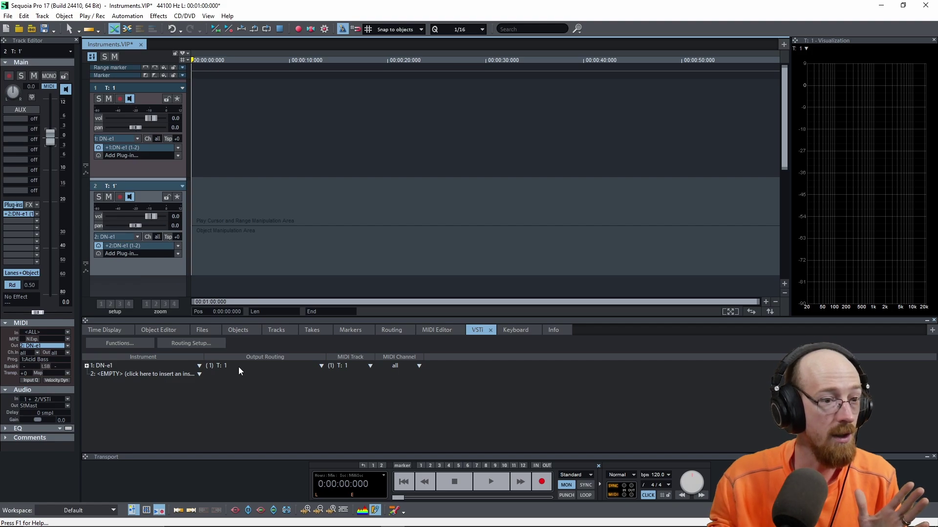
- Refresh the VSTi list via the MIDI Editor tab so a second DN-e1 appears for T: 1'
left_click(139, 375)
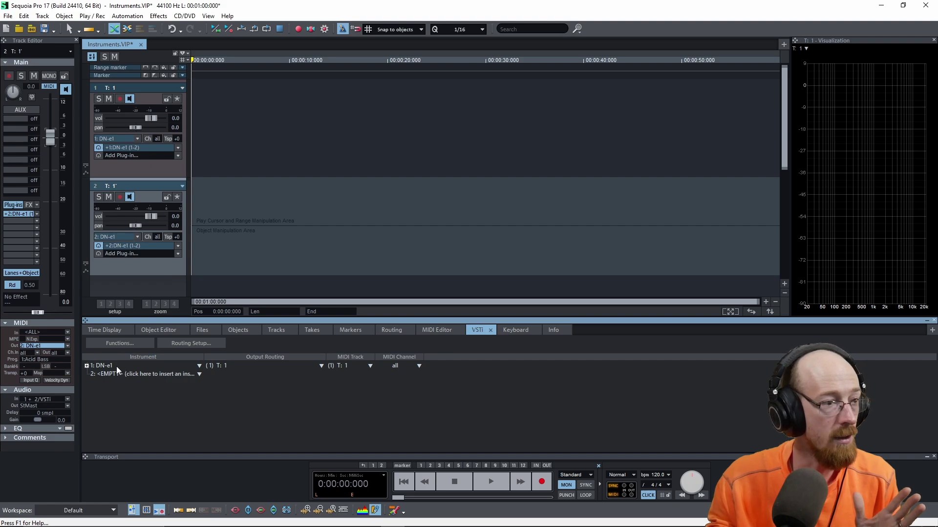
left_click(441, 331)
left_click(477, 317)
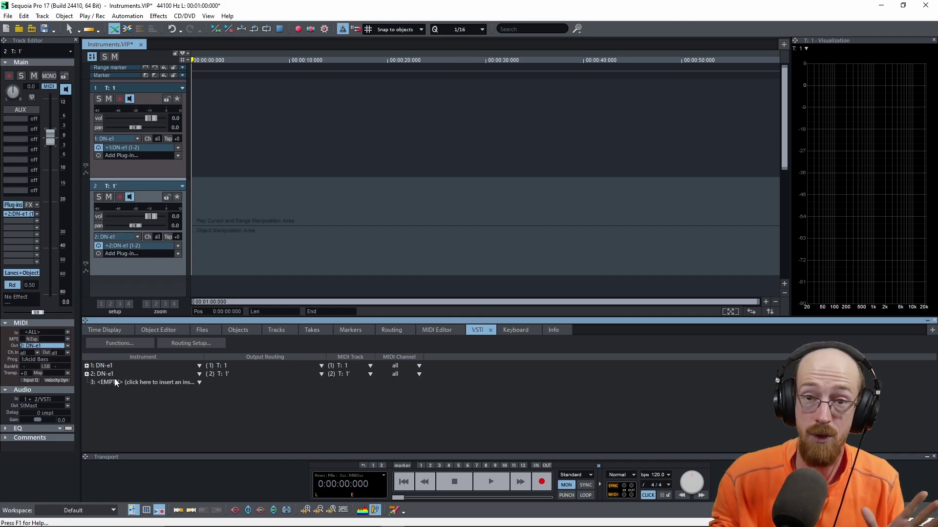
- Open track 2's own DN-e1 editor, move it right of the tracks, then close and reopen it
left_click(135, 247)
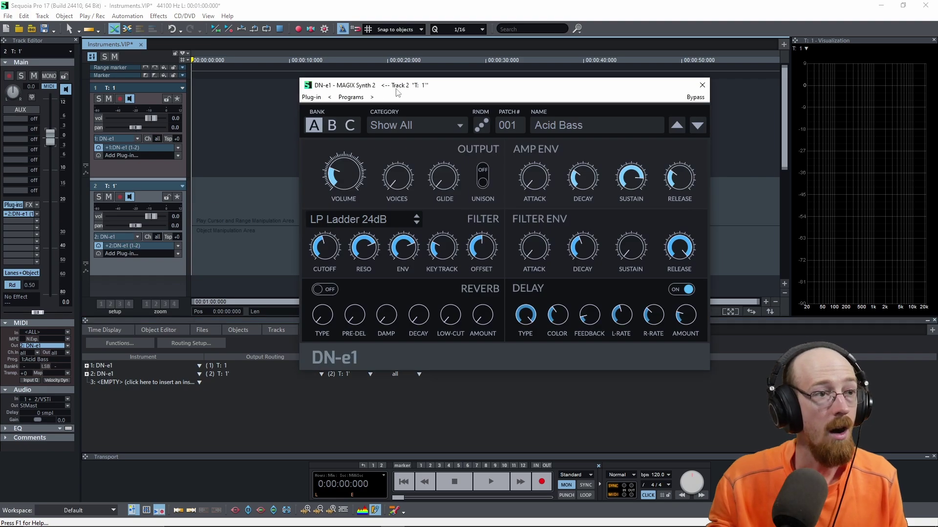
left_click_drag(398, 89, 521, 83)
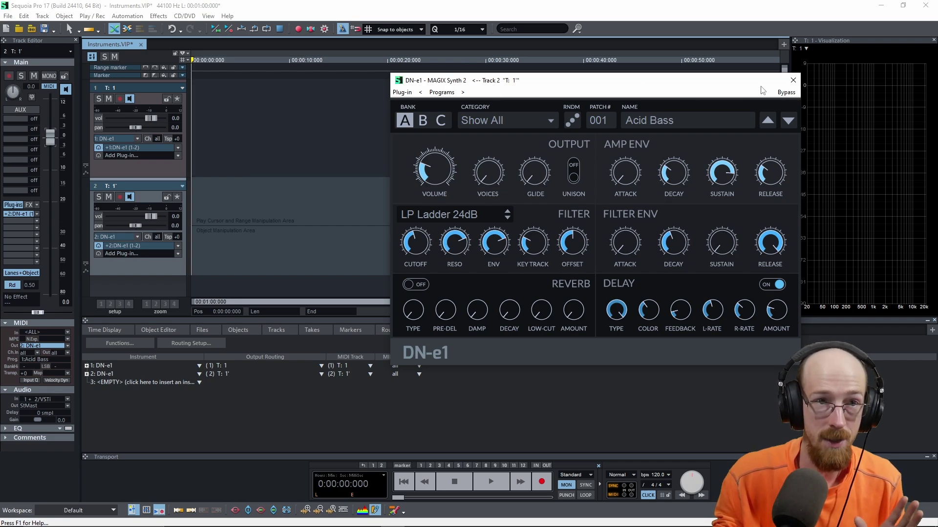
left_click(793, 80)
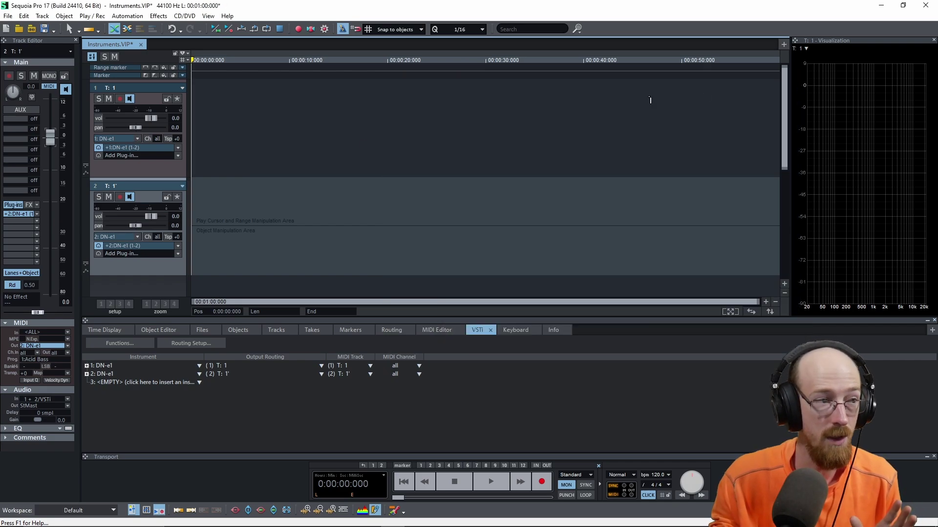
left_click(153, 246)
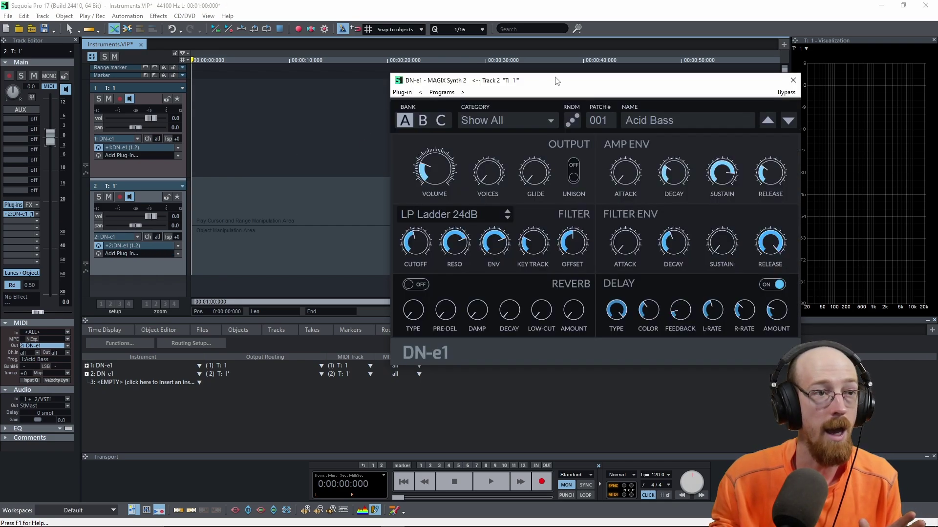